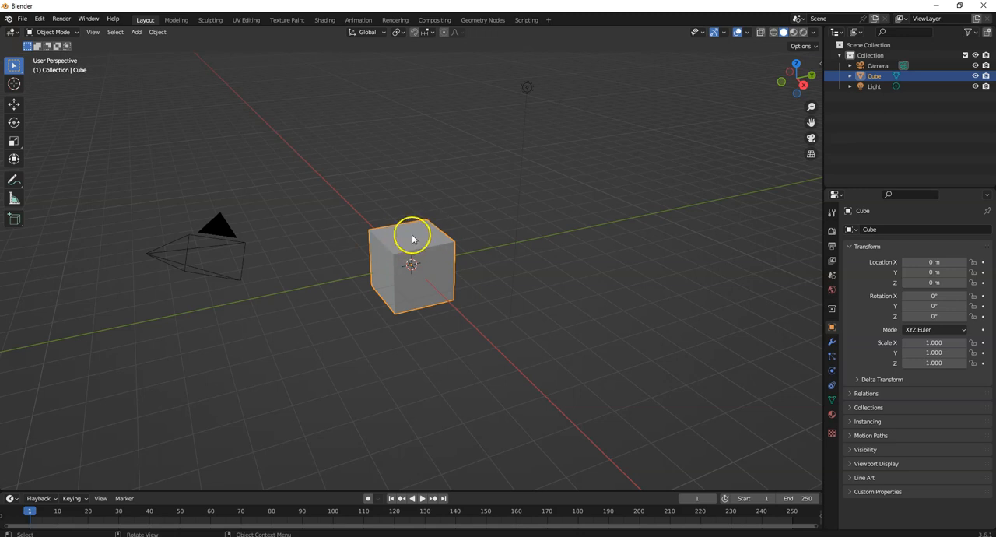
Duplicate the default cube and place the copy about 2.23 m along X with movement locked to the ground plane.
{"action": "left_click", "coordinate": [160, 32]}
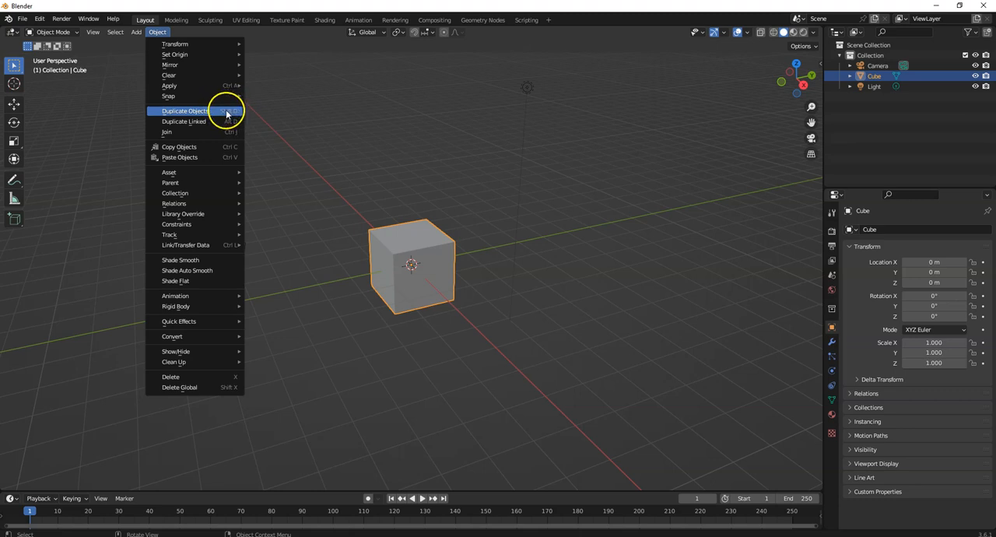
{"action": "left_click", "coordinate": [186, 110]}
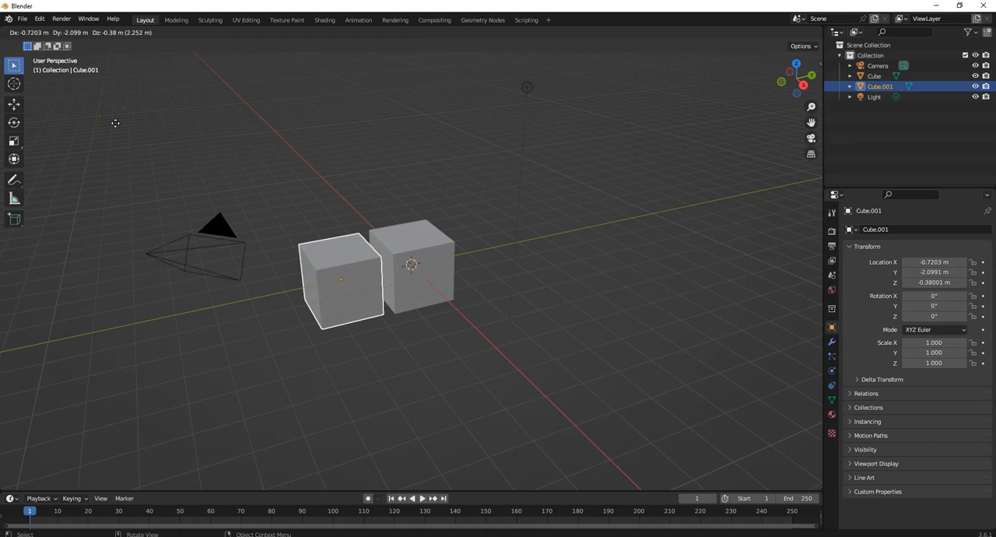
{"action": "key", "text": "shift+z"}
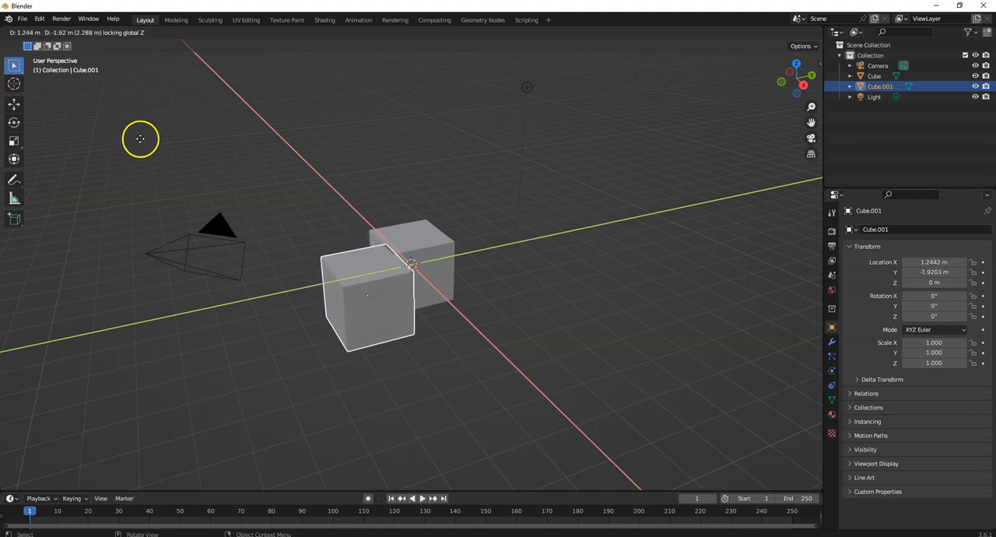
{"action": "left_click", "coordinate": [218, 141]}
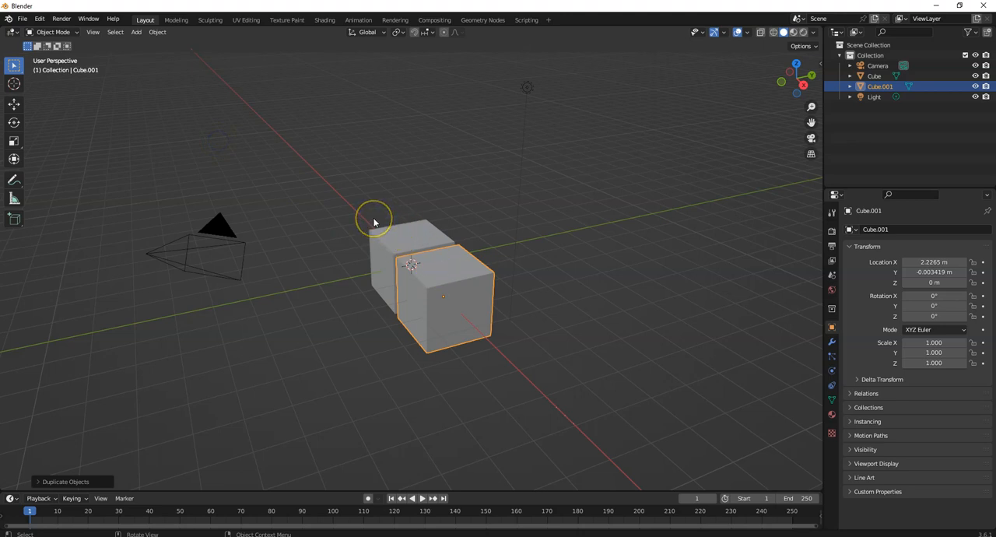
Duplicate the copied cube and place the new copy freely at about X 0.91 m, Y -2.5 m, Z 0.39 m.
{"action": "key", "text": "shift+d"}
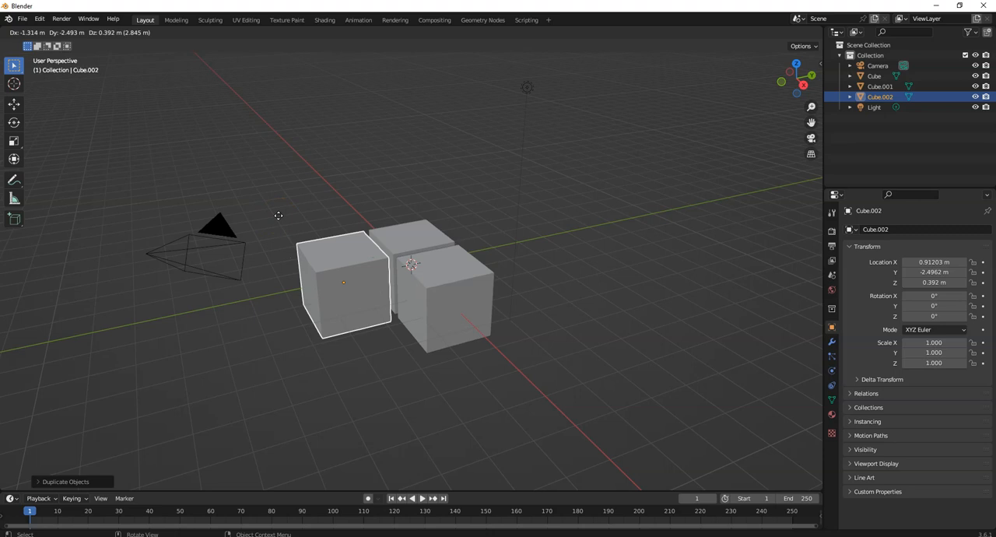
{"action": "left_click", "coordinate": [279, 218]}
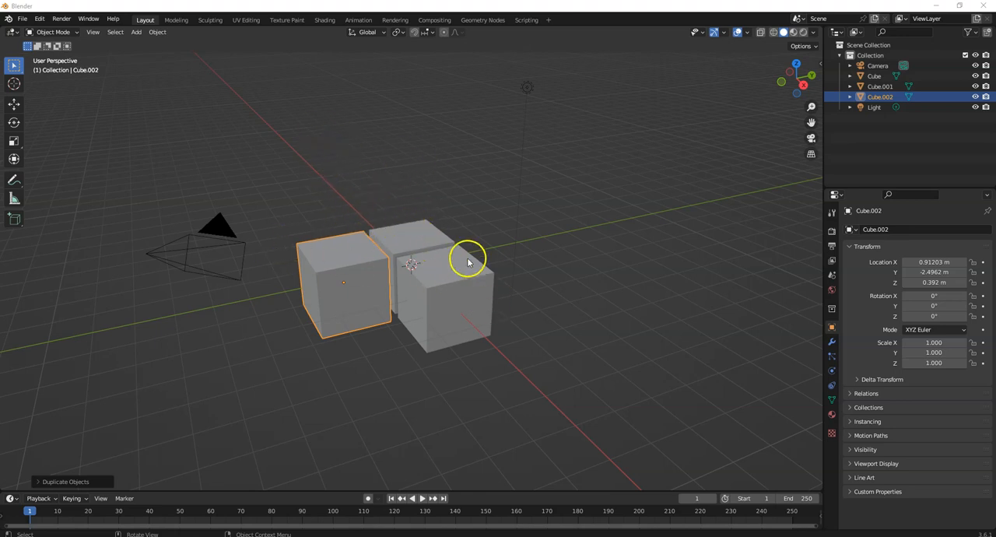
Delete the original cube and the freely placed copy together, keeping only the cube positioned along the X axis.
{"action": "left_click", "coordinate": [415, 245], "text": "shift"}
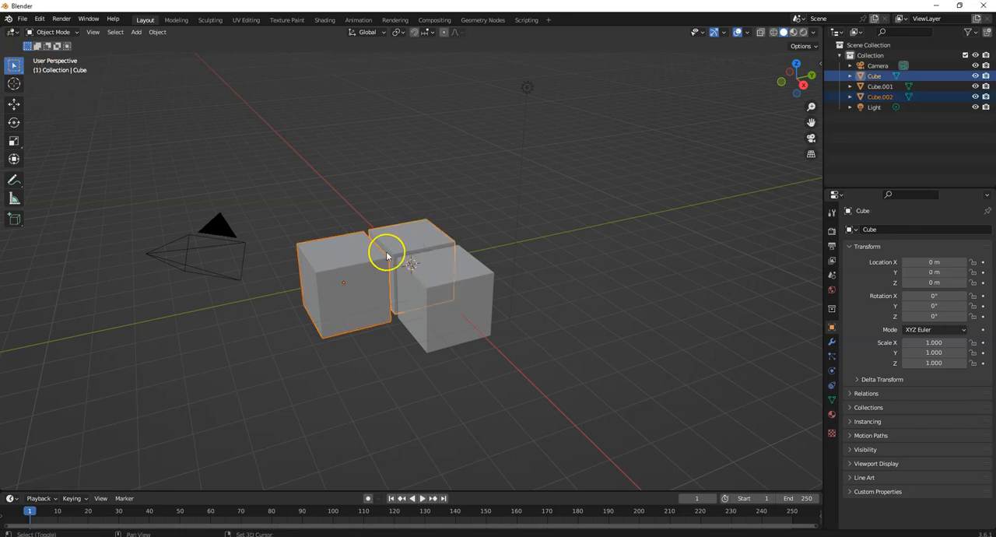
{"action": "left_click", "coordinate": [342, 259], "text": "shift"}
{"action": "left_click", "coordinate": [403, 232], "text": "shift"}
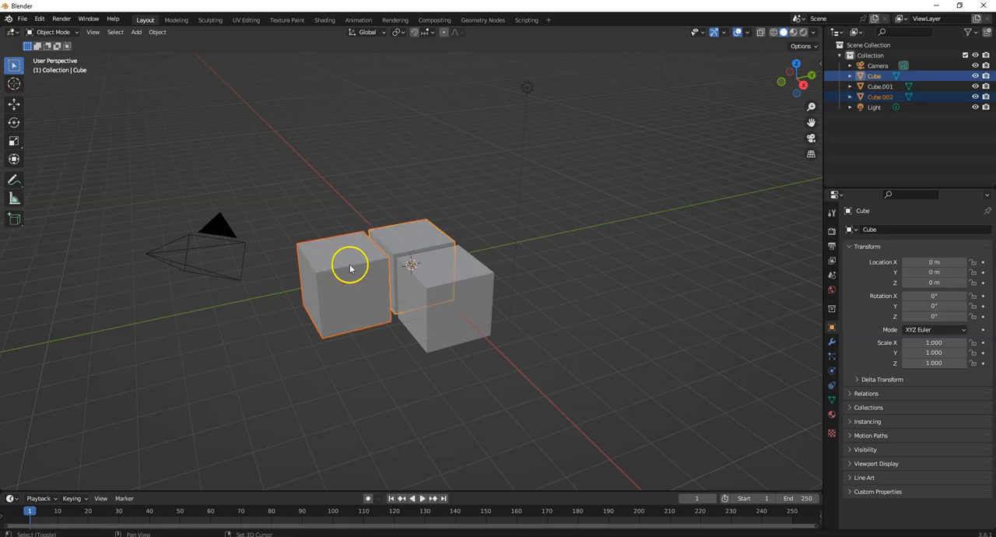
{"action": "key", "text": "Delete"}
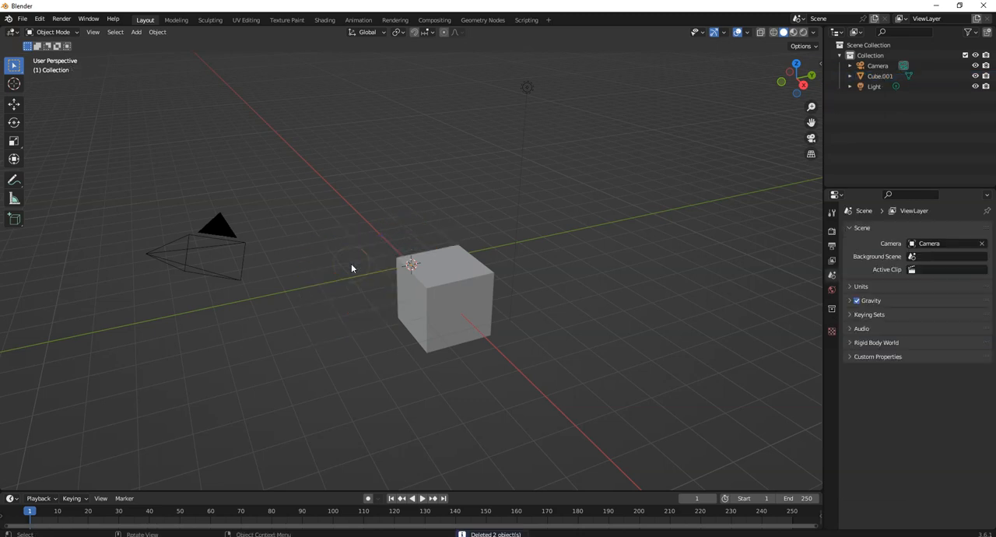
Move the remaining cube along the X axis to an X location of about 0.53 m.
{"action": "left_click", "coordinate": [457, 276]}
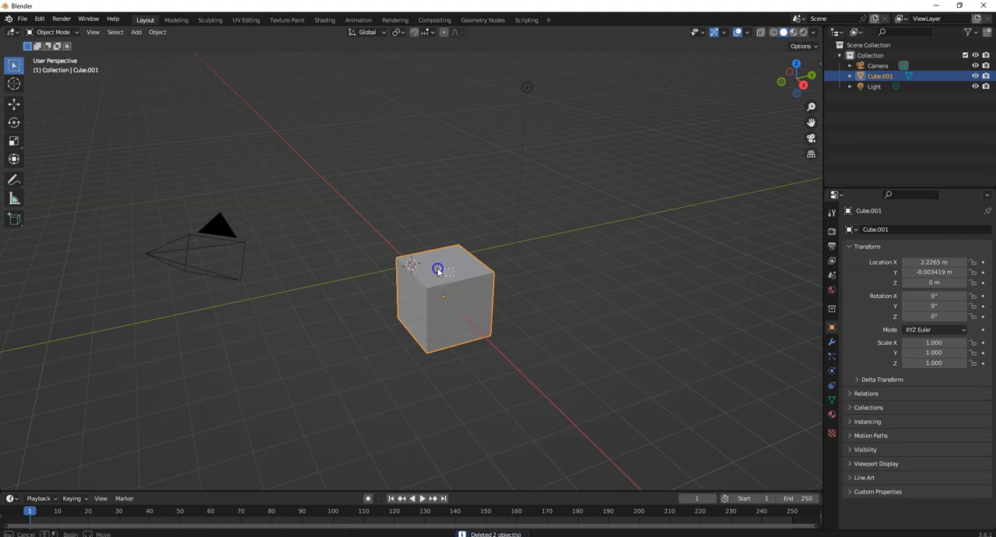
{"action": "left_click", "coordinate": [14, 103]}
{"action": "left_click_drag", "start_coordinate": [465, 314], "coordinate": [427, 290]}
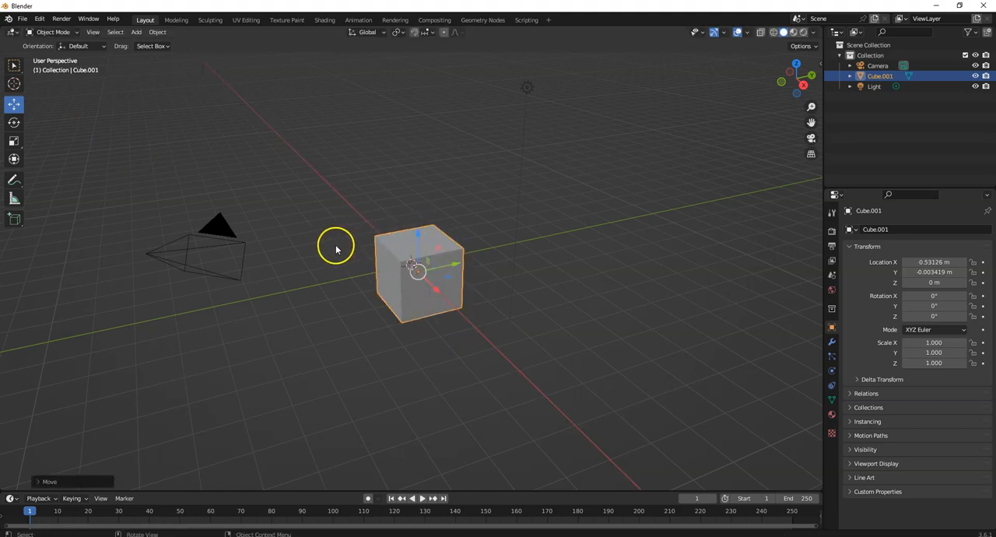
Switch to the combined Transform tool and raise the cube along Z to about 1.55 m.
{"action": "left_click", "coordinate": [14, 160]}
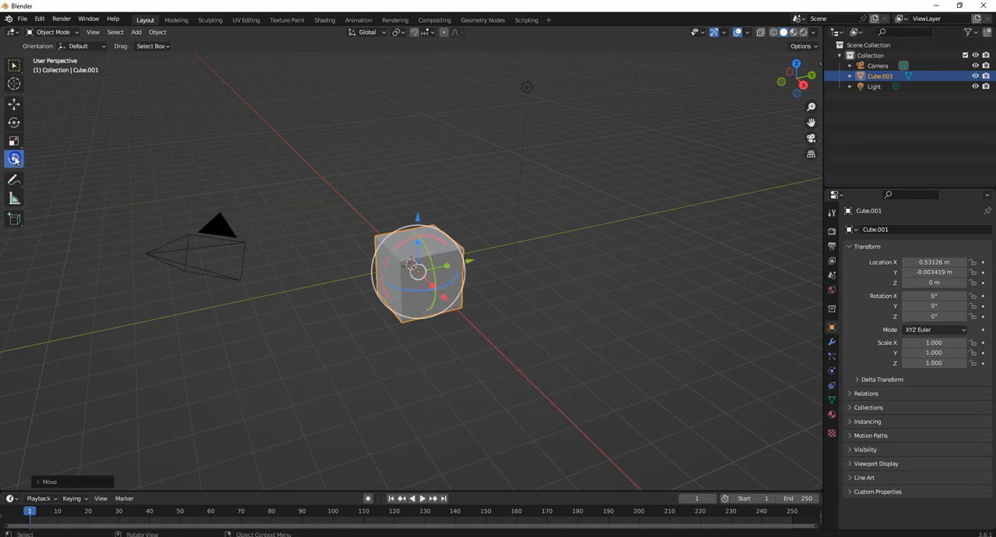
{"action": "key", "text": "space"}
{"action": "key", "text": "space"}
{"action": "middle_click_drag", "start_coordinate": [327, 242], "coordinate": [412, 245]}
{"action": "left_click_drag", "start_coordinate": [427, 211], "coordinate": [427, 163]}
Set the cube's Z location to 0.1 m.
{"action": "double_click", "coordinate": [941, 283]}
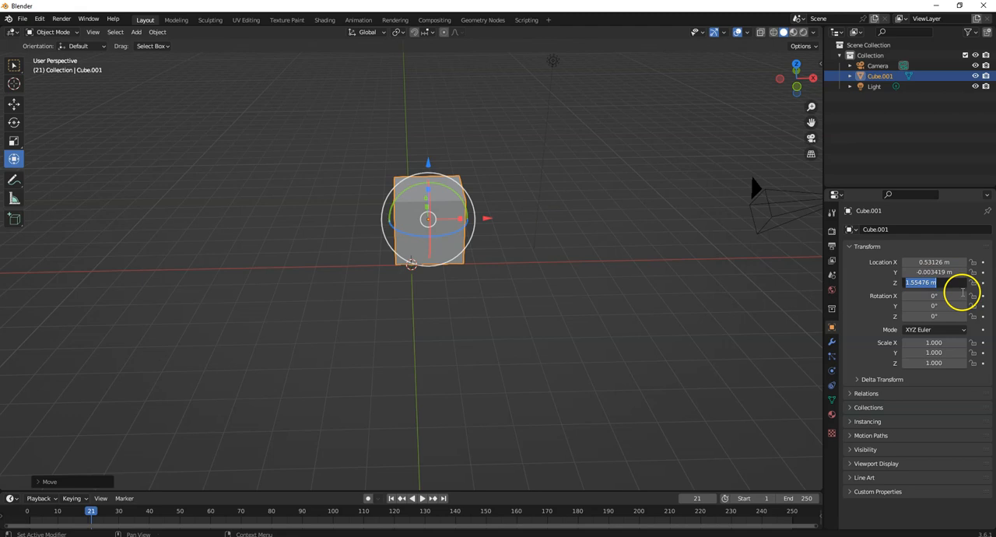
{"action": "type", "text": "0"}
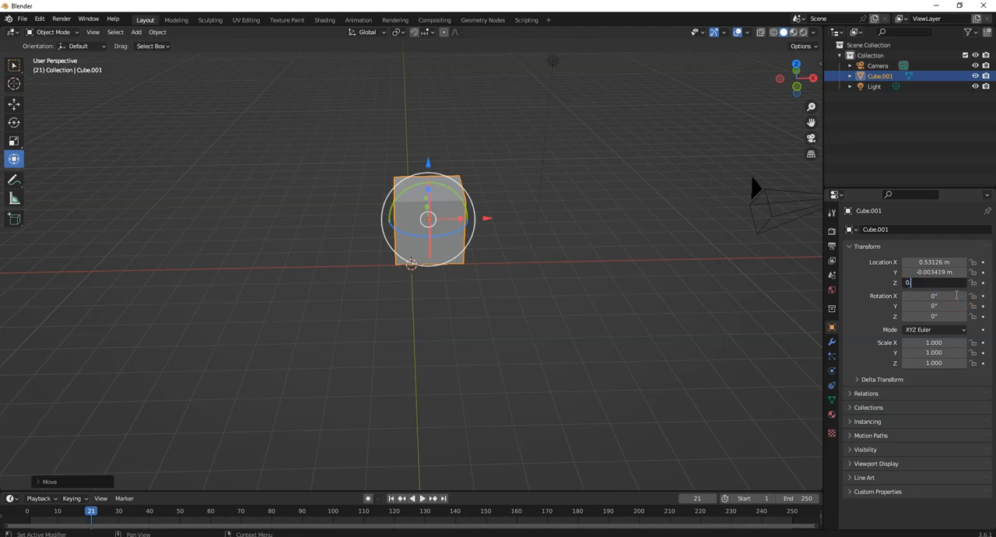
{"action": "type", "text": ".1"}
{"action": "key", "text": "Return"}
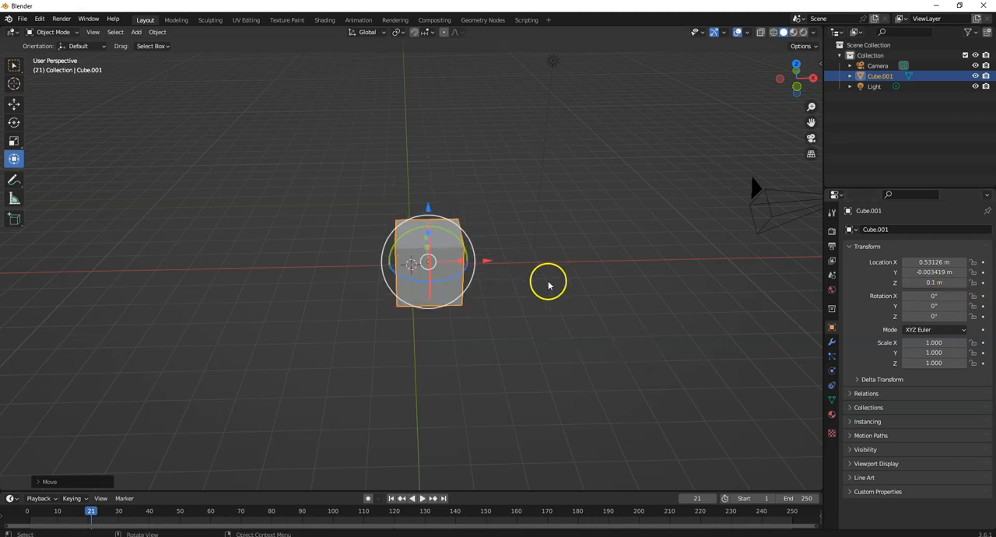
Raise the cube along the Z axis to a Z location of about 1.23 m.
{"action": "middle_click_drag", "start_coordinate": [526, 311], "coordinate": [525, 278]}
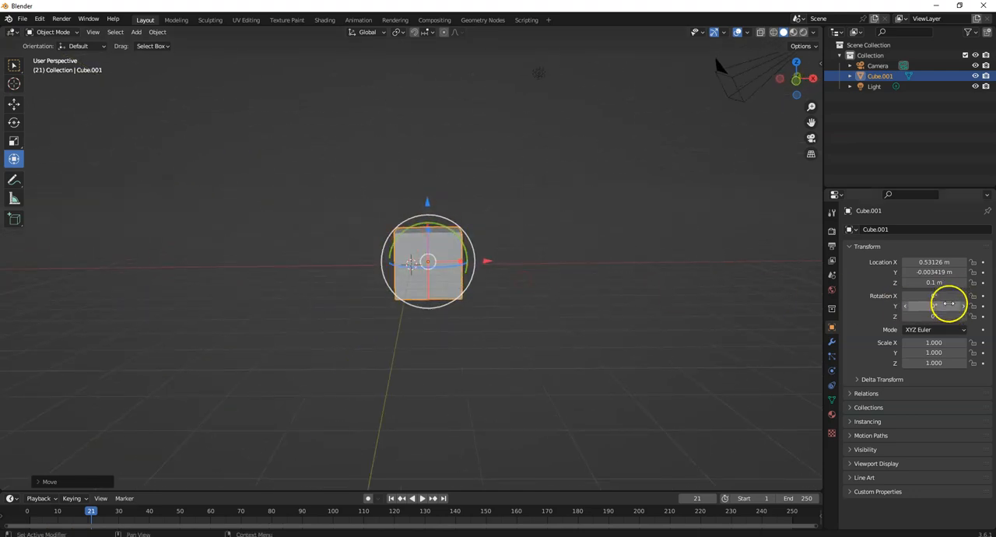
{"action": "left_click", "coordinate": [936, 283]}
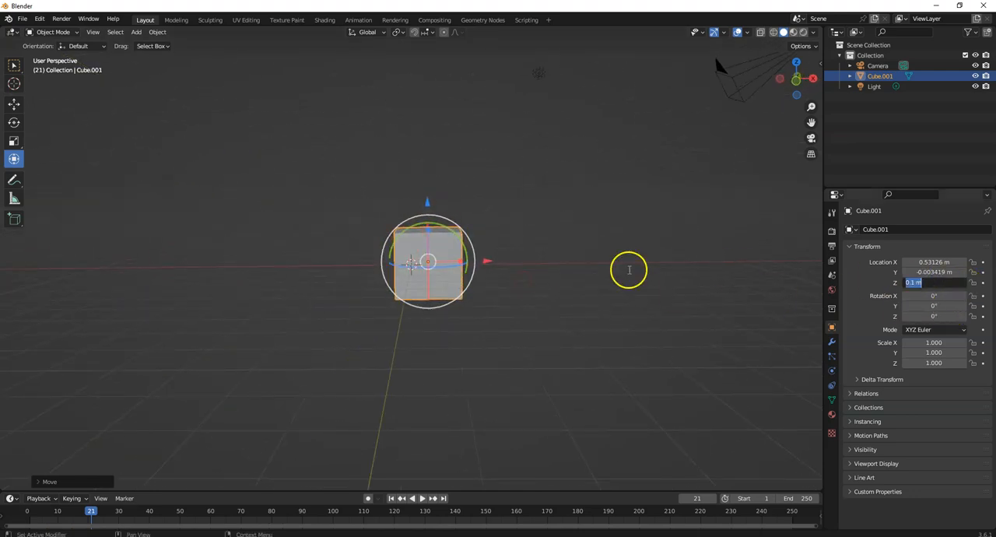
{"action": "left_click", "coordinate": [452, 209]}
{"action": "left_click_drag", "start_coordinate": [428, 205], "coordinate": [423, 164]}
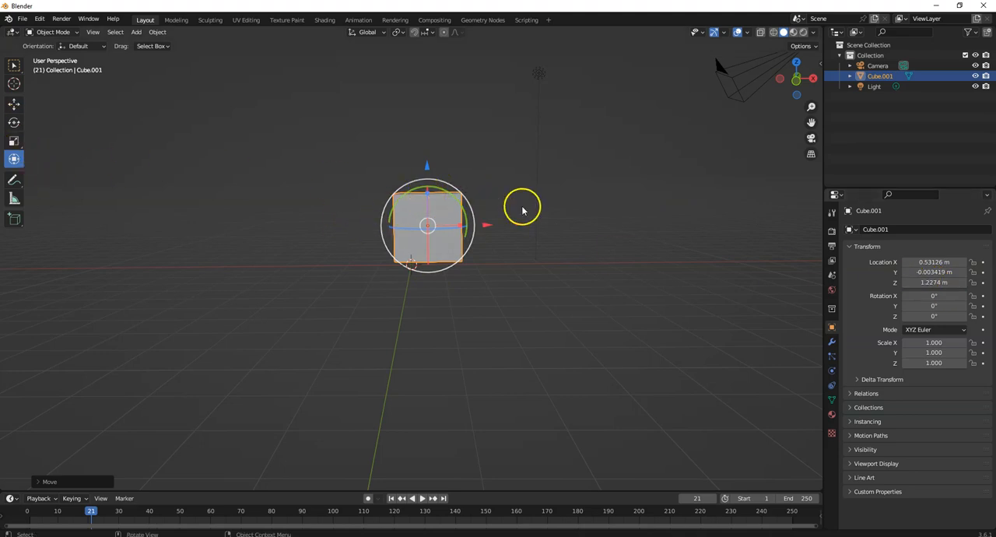
Flatten the cube into a thin slab by scaling it along Z to about 0.113.
{"action": "middle_click_drag", "start_coordinate": [522, 210], "coordinate": [415, 218]}
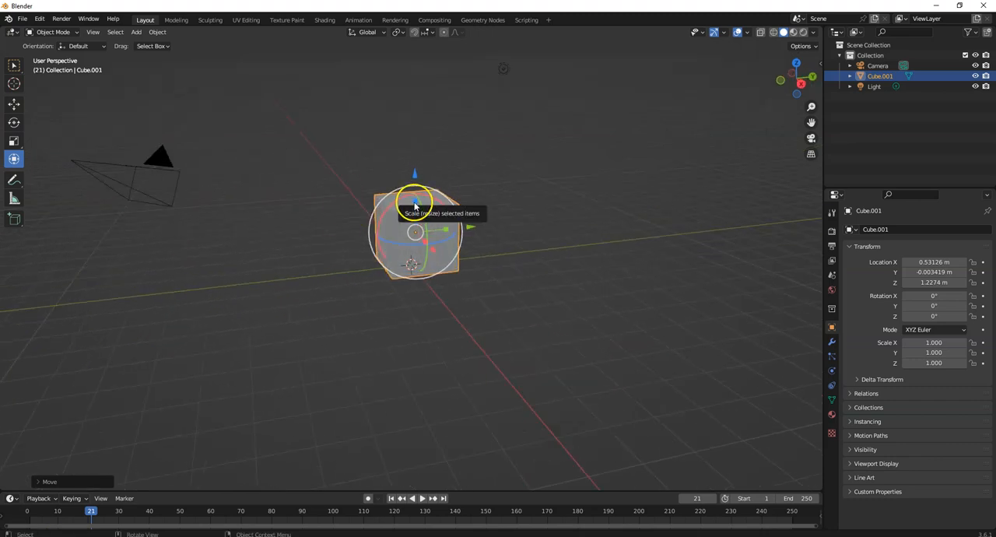
{"action": "left_click_drag", "start_coordinate": [415, 205], "coordinate": [413, 231]}
{"action": "middle_click_drag", "start_coordinate": [318, 238], "coordinate": [413, 222]}
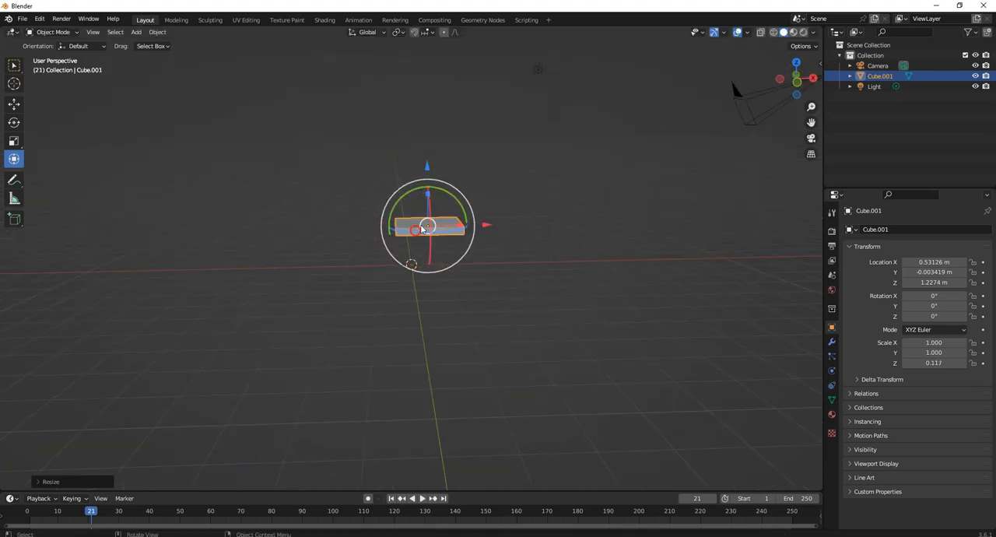
{"action": "left_click_drag", "start_coordinate": [428, 196], "coordinate": [427, 198]}
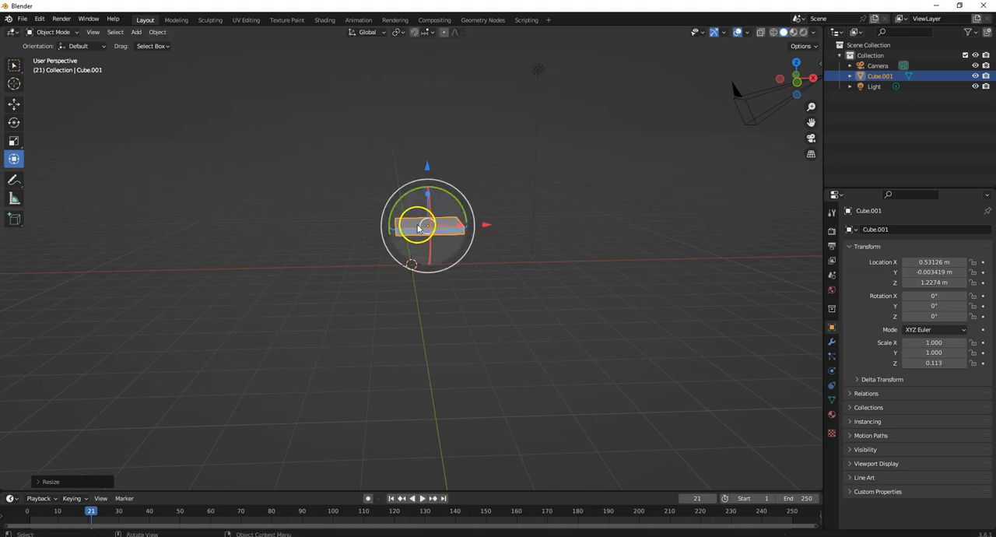
Lower the slab along the Z axis to a Z location of about 0.29 m.
{"action": "scroll", "coordinate": [418, 226], "scroll_direction": "up", "scroll_amount": 2}
{"action": "middle_click_drag", "start_coordinate": [419, 226], "coordinate": [447, 213]}
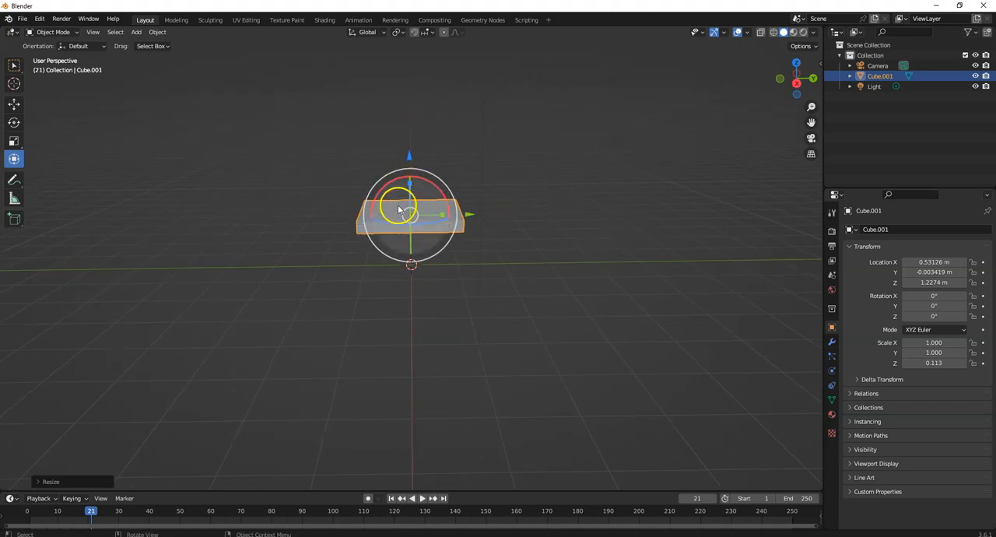
{"action": "left_click_drag", "start_coordinate": [411, 158], "coordinate": [411, 186]}
{"action": "middle_click_drag", "start_coordinate": [296, 255], "coordinate": [335, 244]}
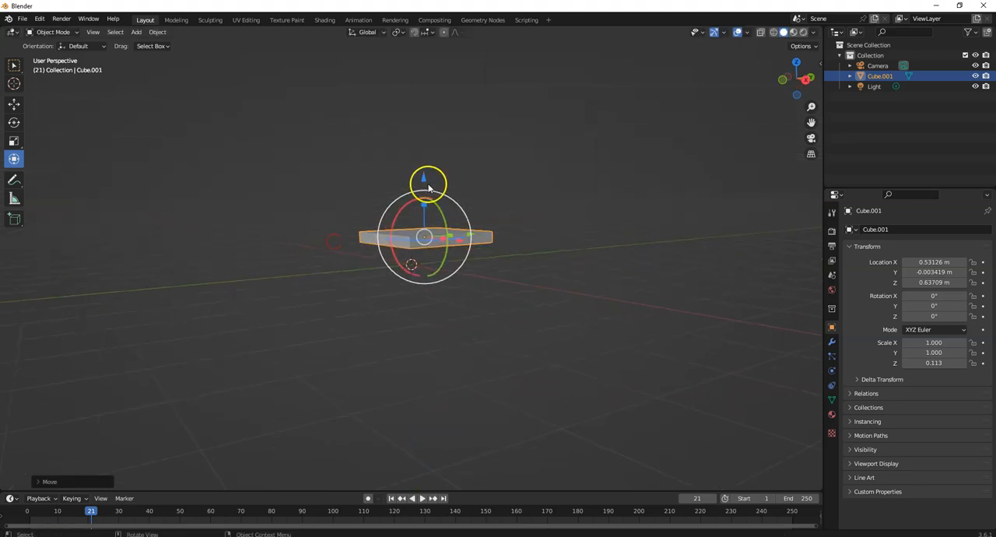
{"action": "left_click_drag", "start_coordinate": [428, 187], "coordinate": [428, 205]}
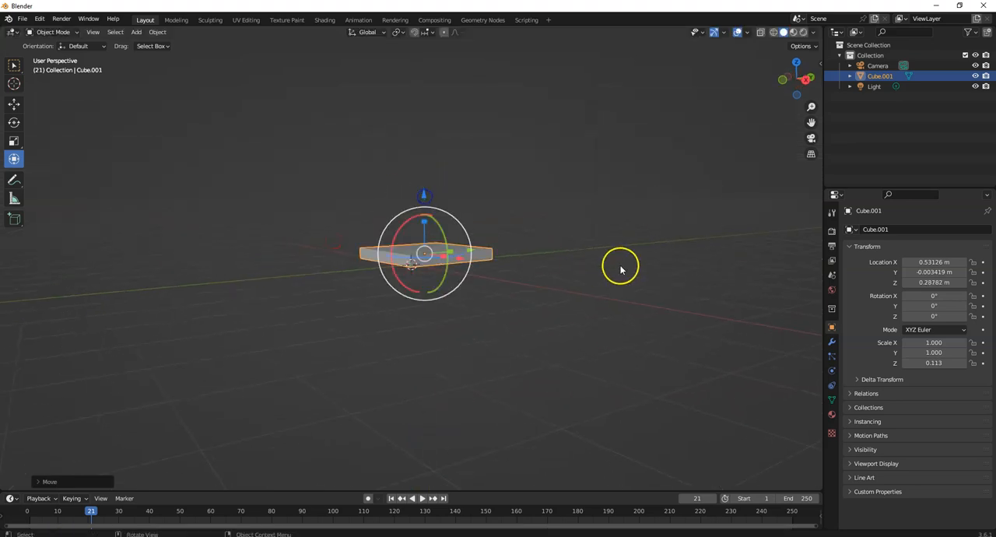
Set the slab's Z location to 0 m.
{"action": "left_click", "coordinate": [946, 282]}
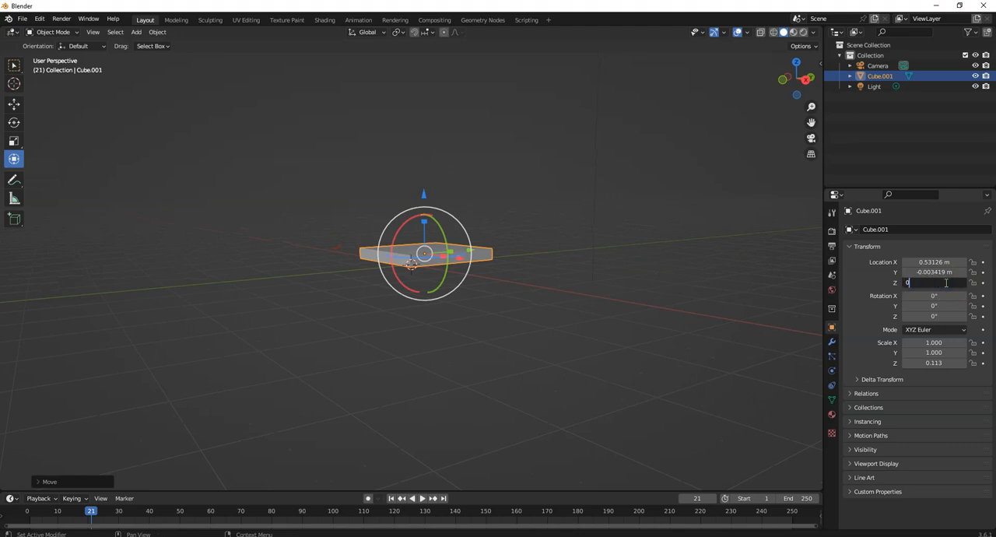
{"action": "type", "text": "0"}
{"action": "key", "text": "Return"}
Set the slab's Z location to 0.25 m.
{"action": "middle_click_drag", "start_coordinate": [413, 305], "coordinate": [552, 313]}
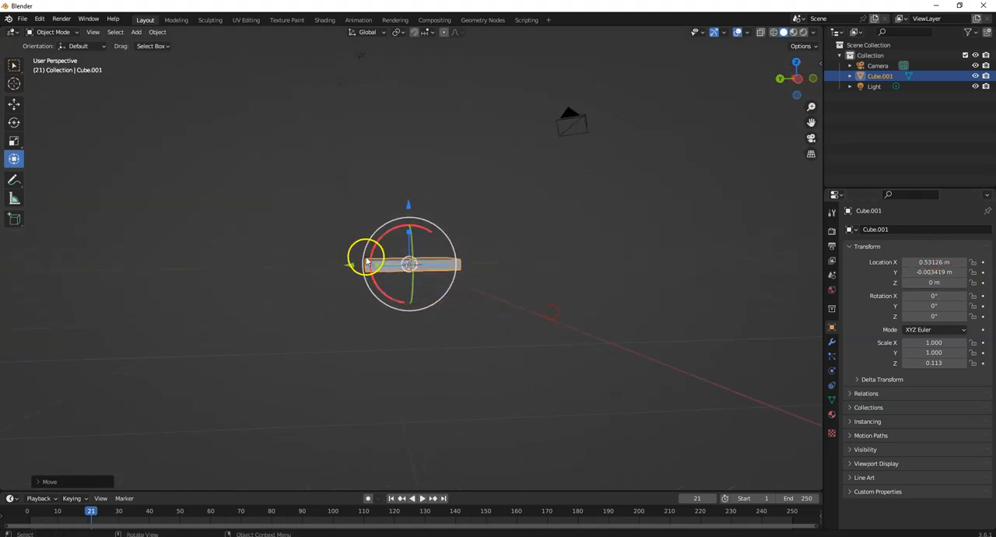
{"action": "left_click", "coordinate": [941, 283]}
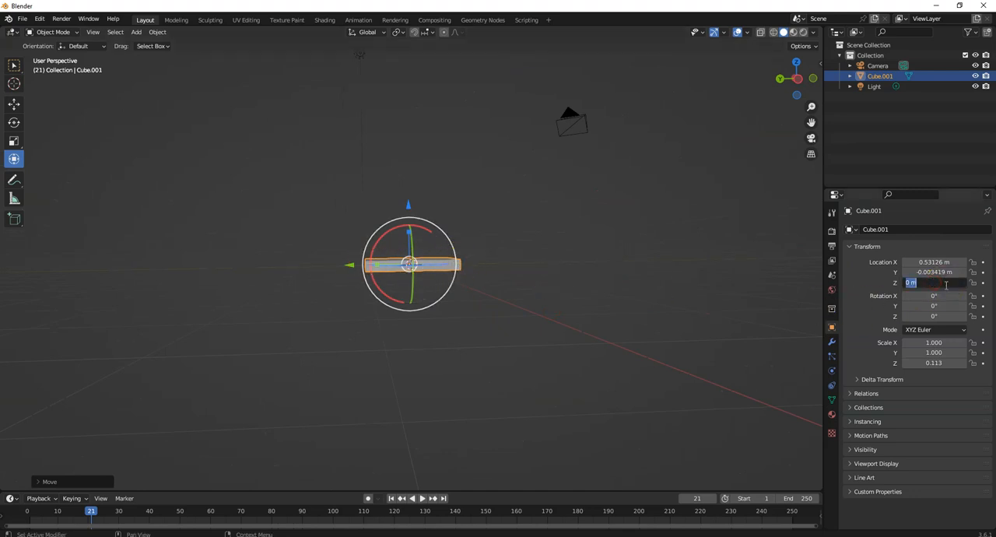
{"action": "type", "text": "0.25"}
{"action": "key", "text": "Return"}
Rename the slab object from its default cube name to Tile.
{"action": "middle_click_drag", "start_coordinate": [655, 296], "coordinate": [649, 333]}
{"action": "middle_click_drag", "start_coordinate": [703, 238], "coordinate": [695, 226]}
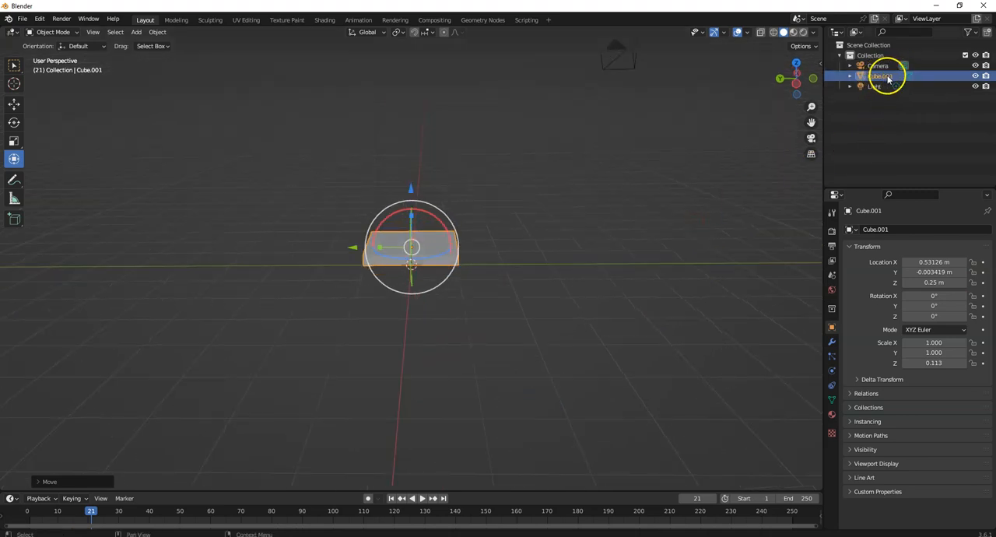
{"action": "left_click", "coordinate": [899, 228]}
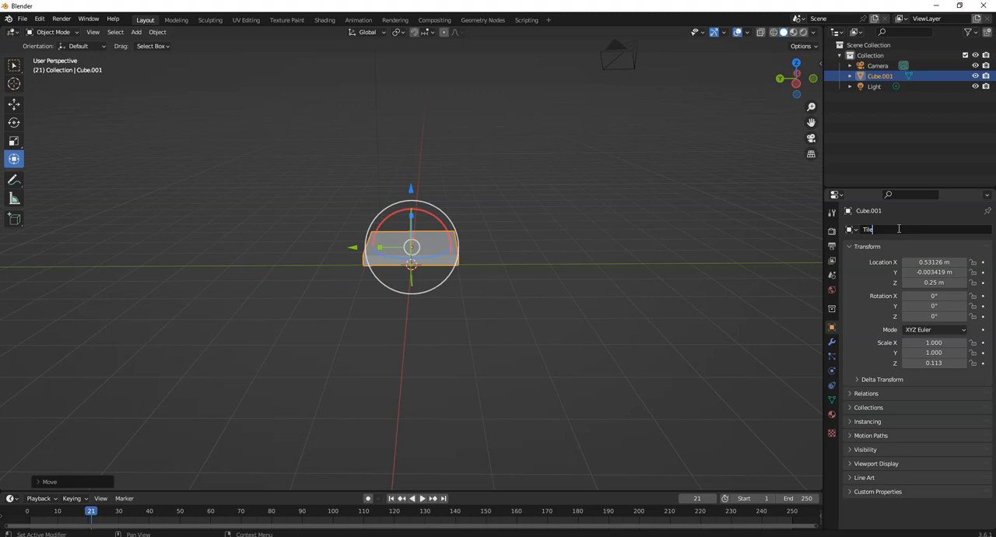
{"action": "key", "text": "Return"}
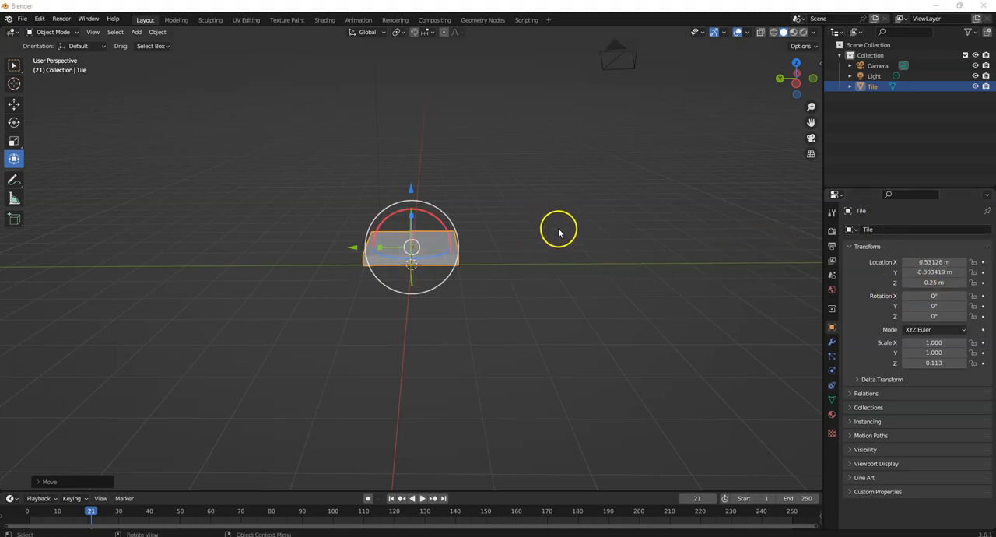
In the right orthographic view, lower the Tile to about Z 0.12 m so its underside rests on the ground line.
{"action": "middle_click_drag", "start_coordinate": [511, 258], "coordinate": [671, 245]}
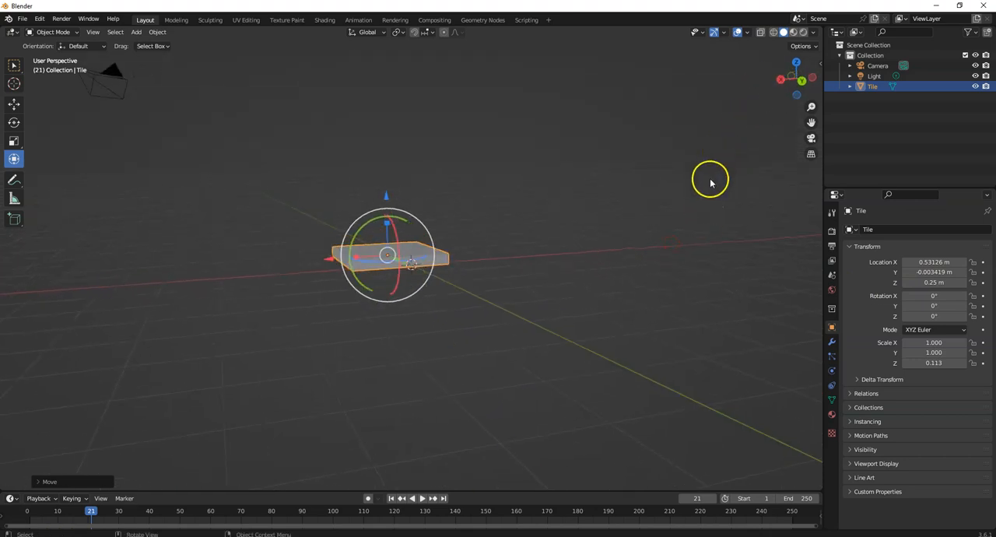
{"action": "left_click", "coordinate": [781, 81]}
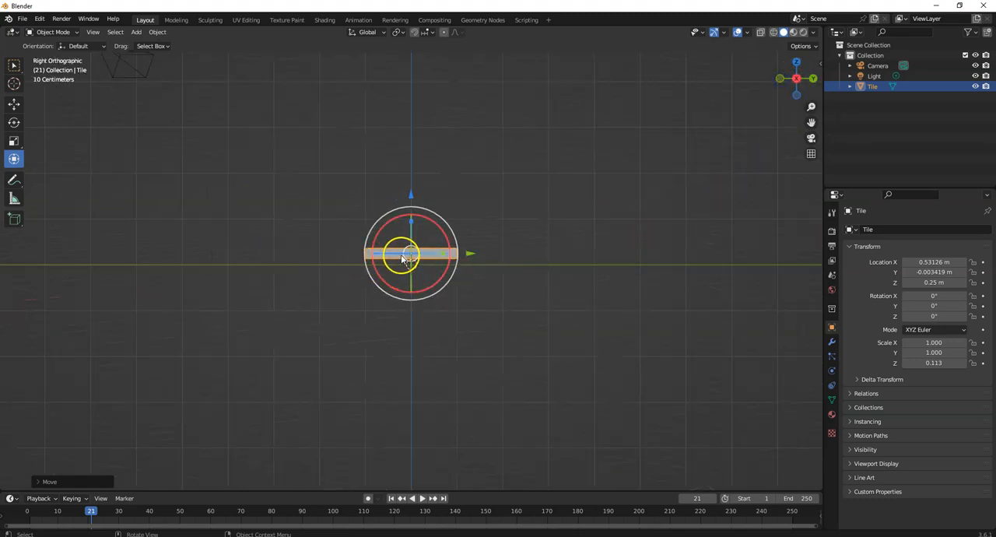
{"action": "scroll", "coordinate": [404, 256], "scroll_direction": "up", "scroll_amount": 7}
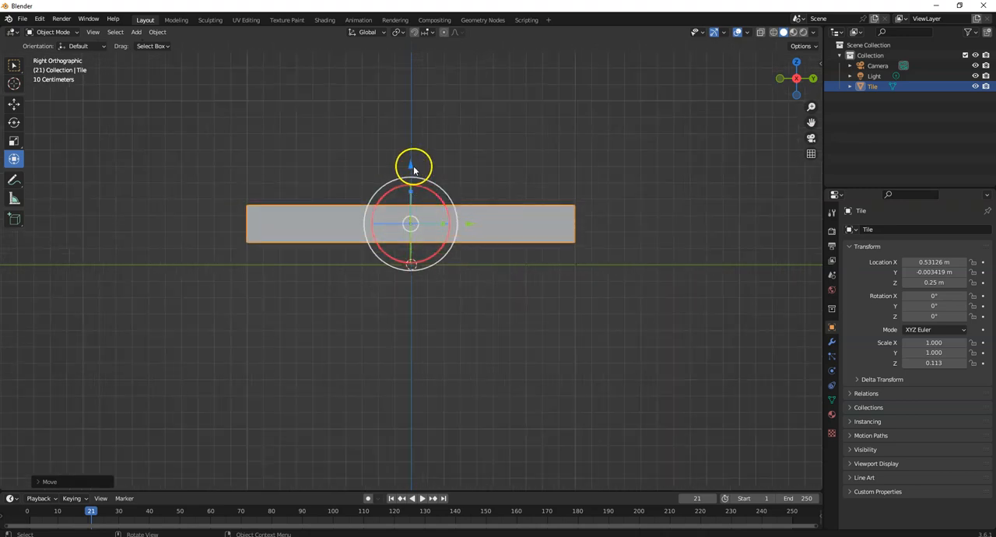
{"action": "left_click_drag", "start_coordinate": [411, 168], "coordinate": [411, 189]}
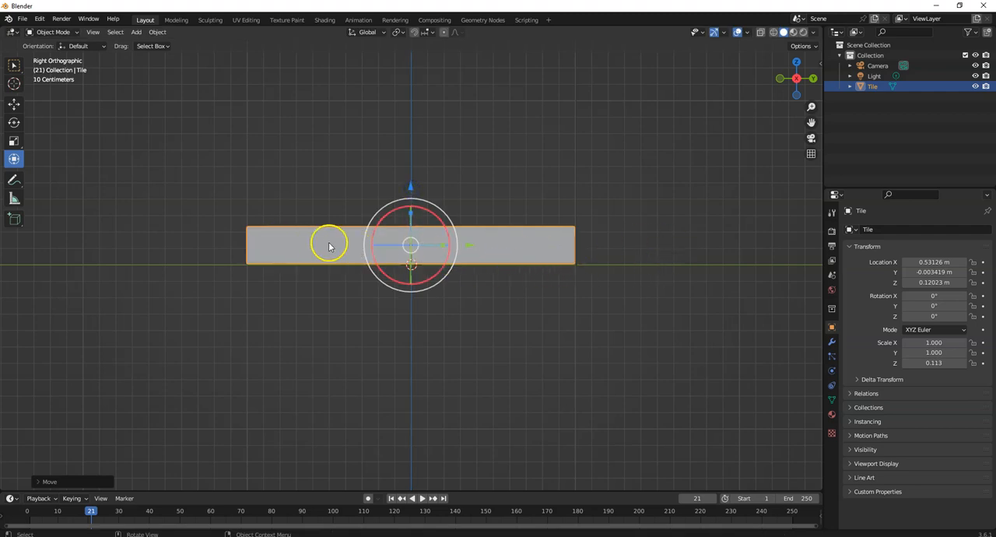
{"action": "middle_click_drag", "start_coordinate": [656, 225], "coordinate": [616, 249]}
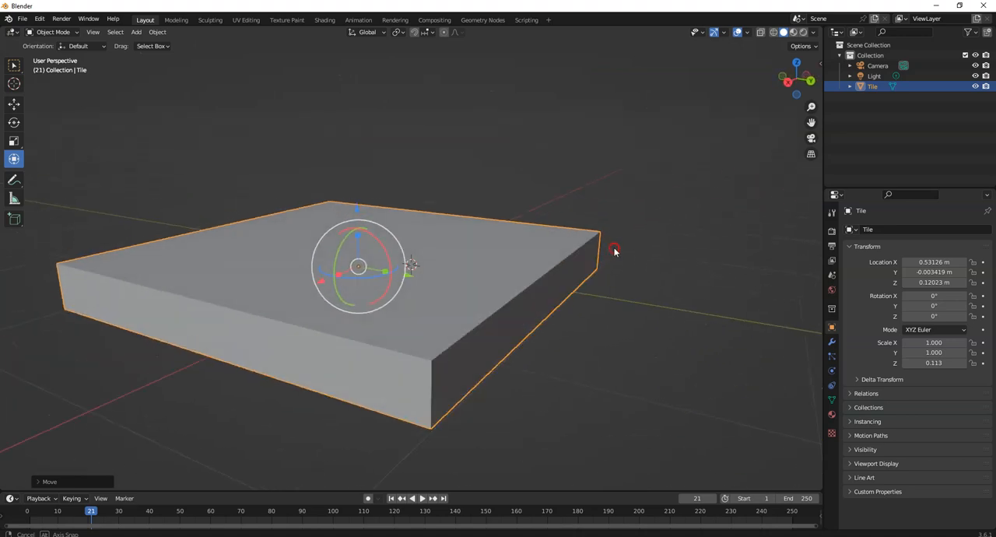
In the top orthographic view, narrow the Tile to about 0.71 X scale and move it to about X 0.70 m.
{"action": "scroll", "coordinate": [611, 241], "scroll_direction": "down", "scroll_amount": 3}
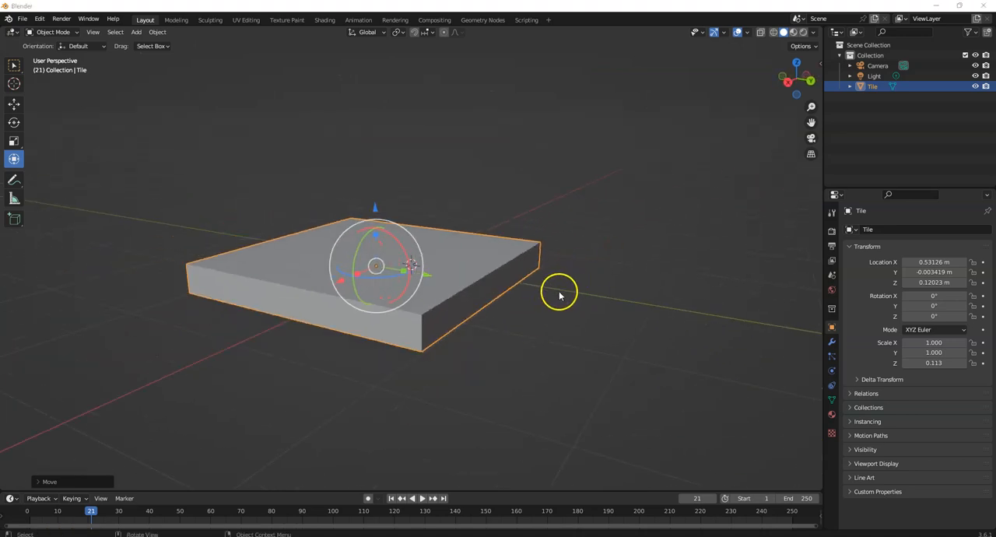
{"action": "left_click", "coordinate": [795, 63]}
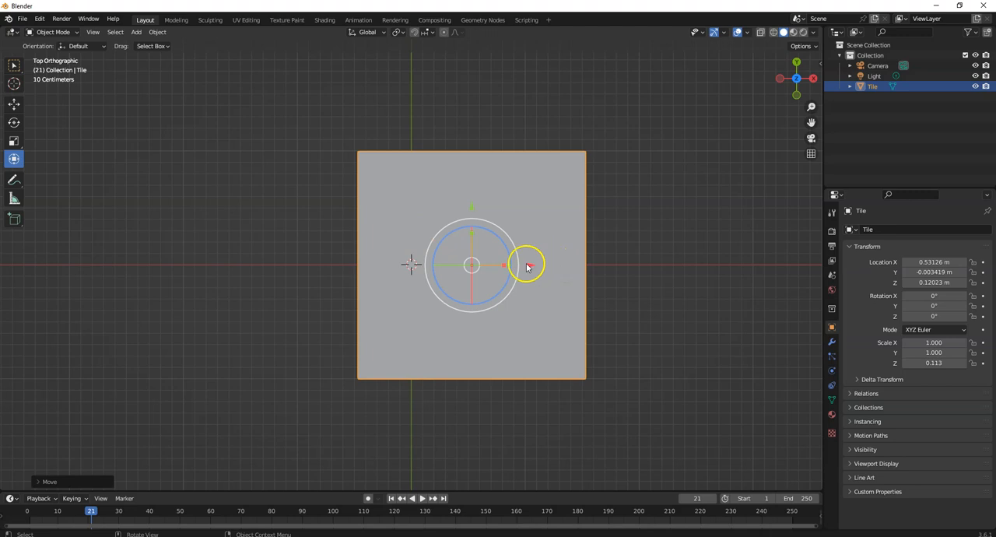
{"action": "left_click_drag", "start_coordinate": [503, 266], "coordinate": [493, 267]}
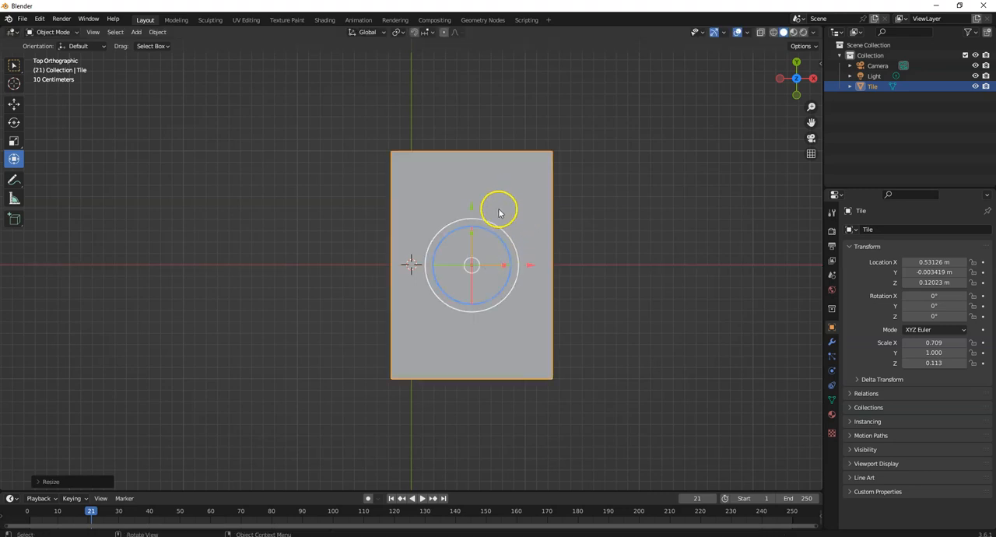
{"action": "left_click", "coordinate": [15, 103]}
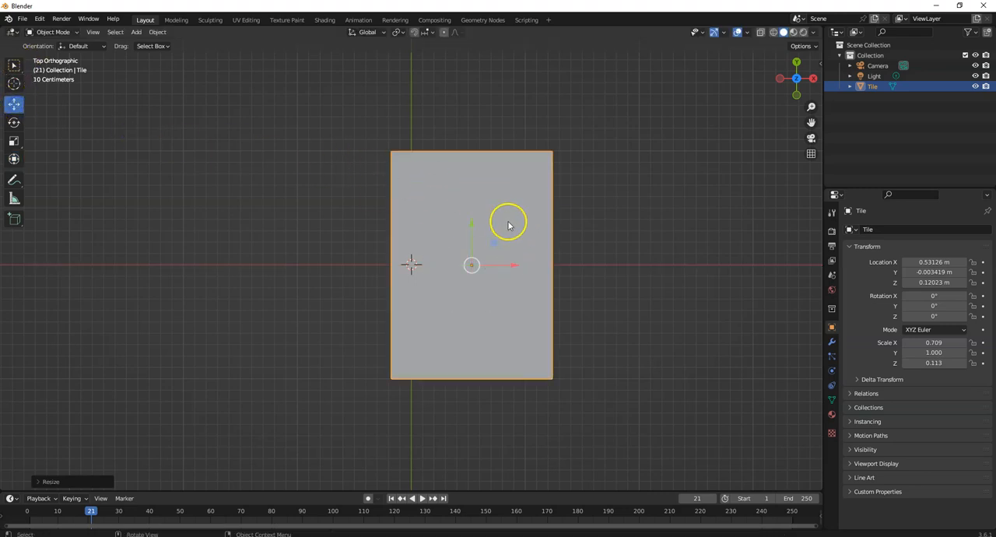
{"action": "left_click_drag", "start_coordinate": [520, 266], "coordinate": [539, 267]}
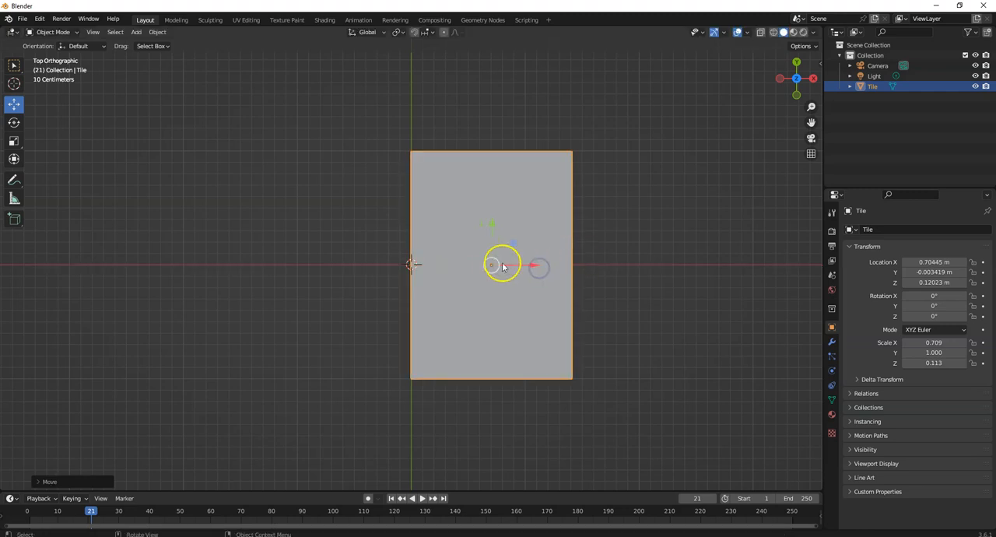
Refine the Tile's X scale to about 0.694 and its X location to about 0.695 m, aligning its edge with the Y axis.
{"action": "left_click", "coordinate": [17, 160]}
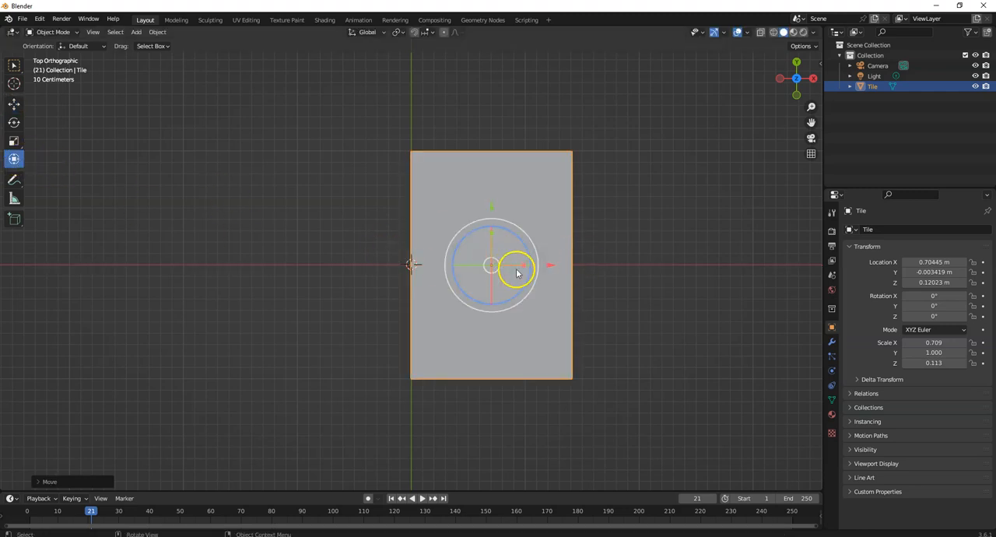
{"action": "left_click_drag", "start_coordinate": [549, 269], "coordinate": [527, 265]}
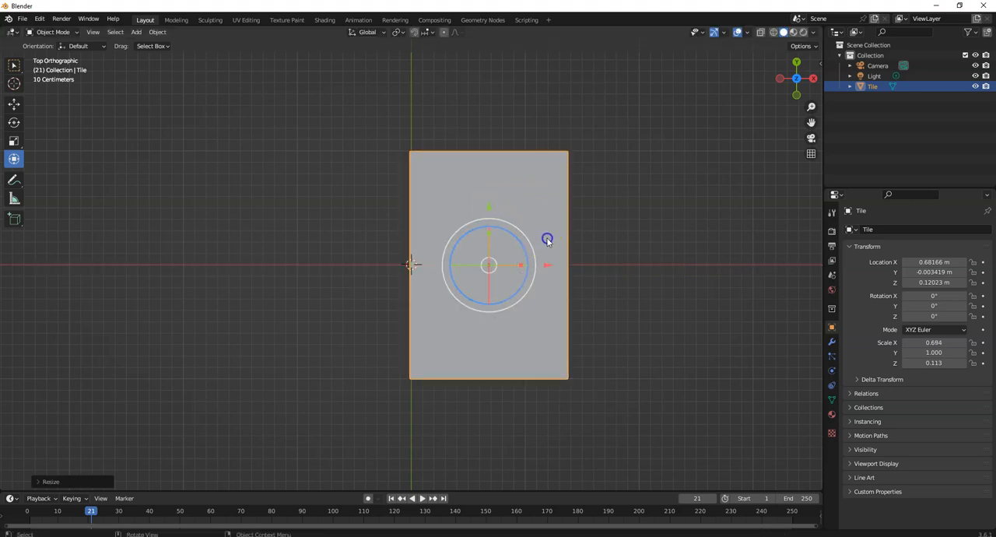
{"action": "left_click_drag", "start_coordinate": [549, 267], "coordinate": [552, 265]}
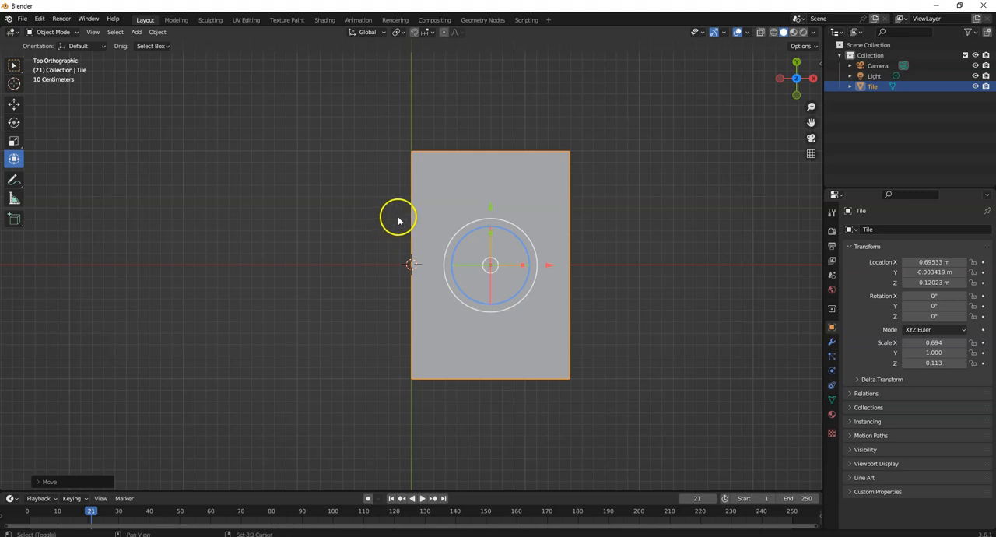
Duplicate the Tile in place and rotate the copy 30° clockwise, giving a Z rotation of -30°.
{"action": "key", "text": "shift+d"}
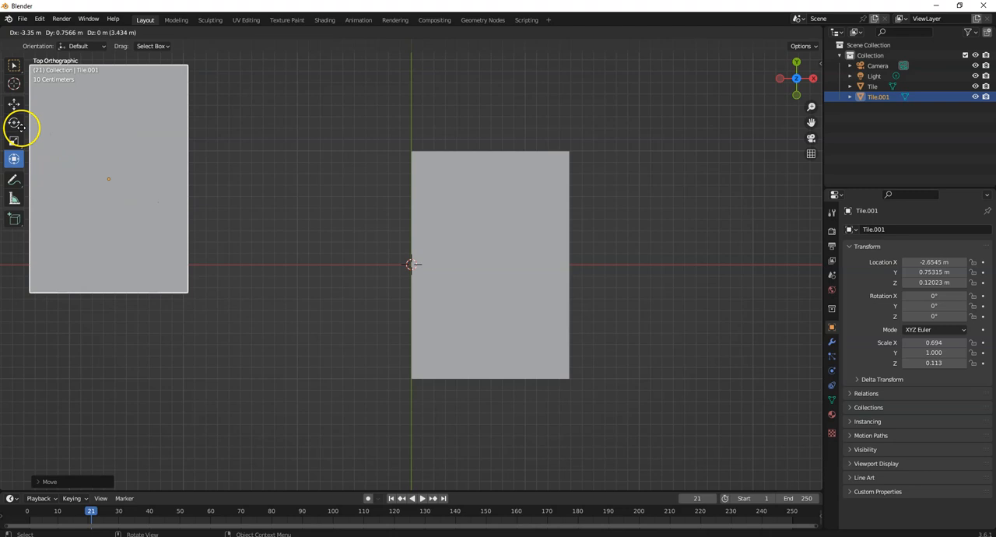
{"action": "key", "text": "Escape"}
{"action": "key", "text": "r"}
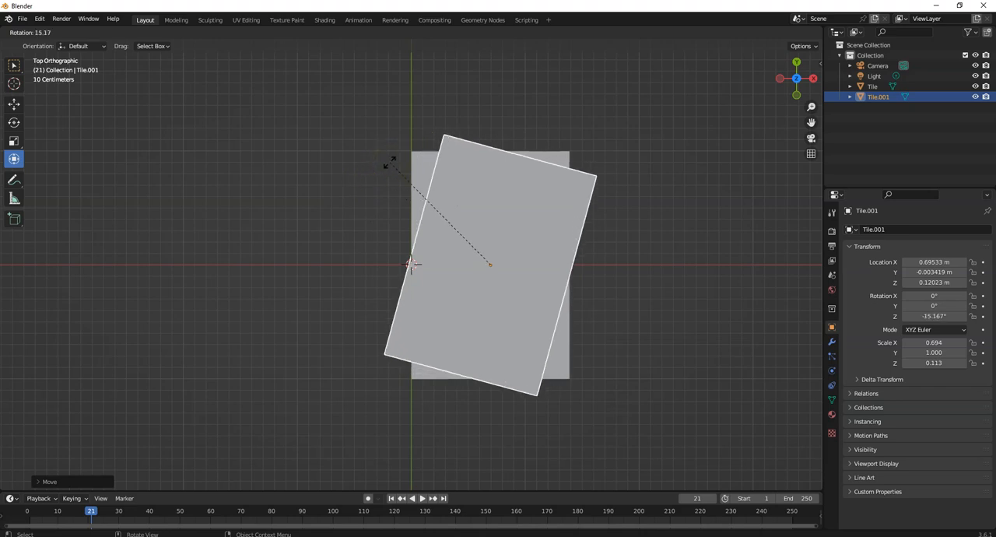
{"action": "type", "text": "30"}
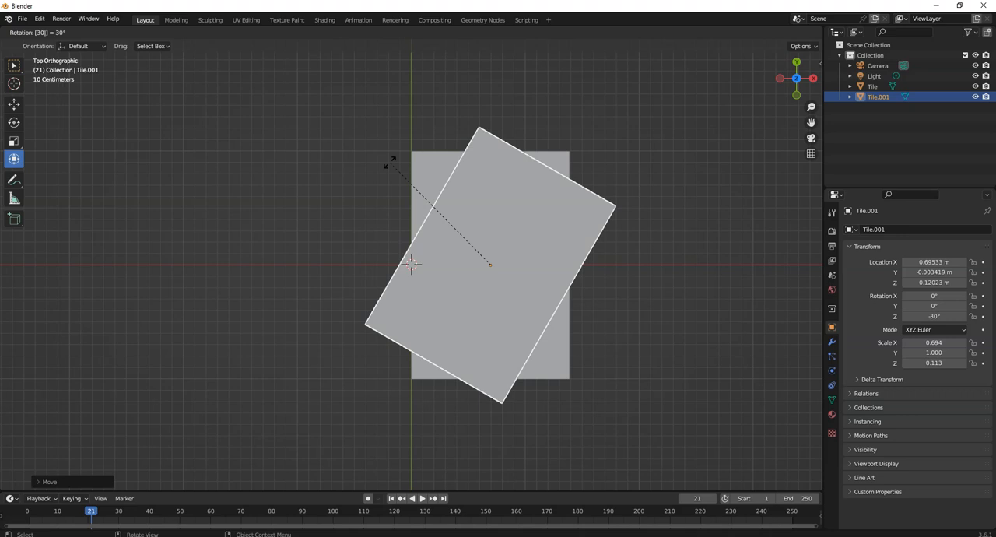
{"action": "key", "text": "minus"}
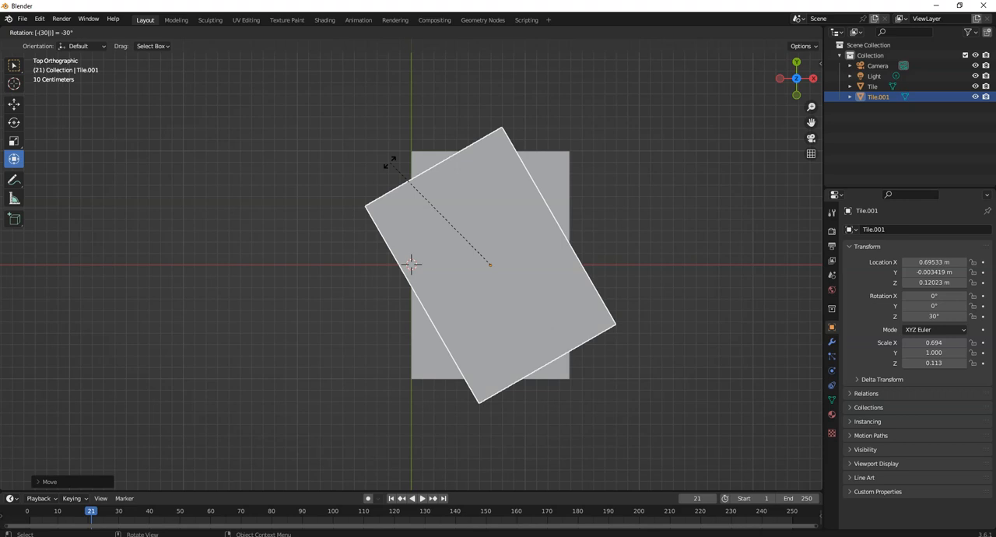
{"action": "key", "text": "minus"}
{"action": "key", "text": "minus"}
{"action": "key", "text": "minus"}
{"action": "key", "text": "minus"}
{"action": "key", "text": "minus"}
{"action": "key", "text": "minus"}
{"action": "key", "text": "minus"}
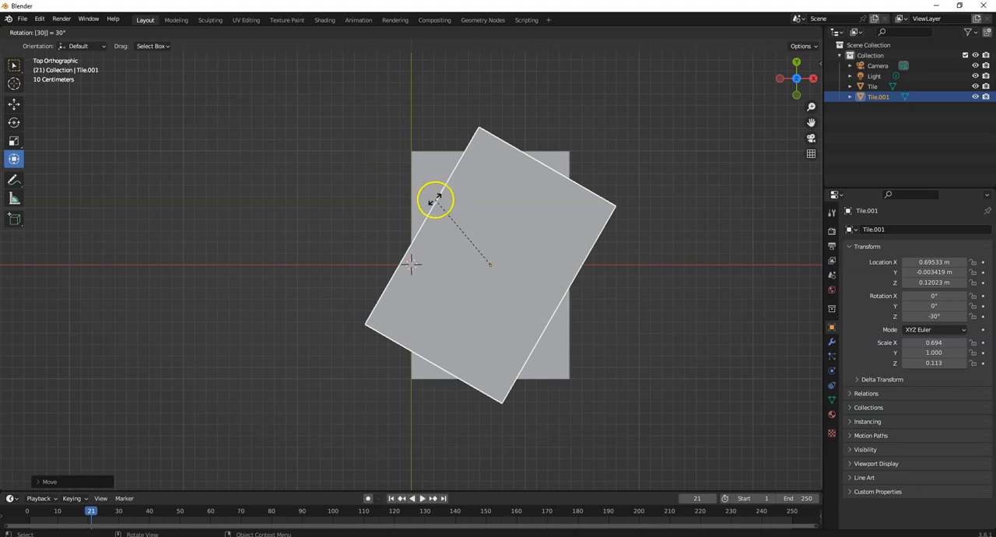
{"action": "key", "text": "Return"}
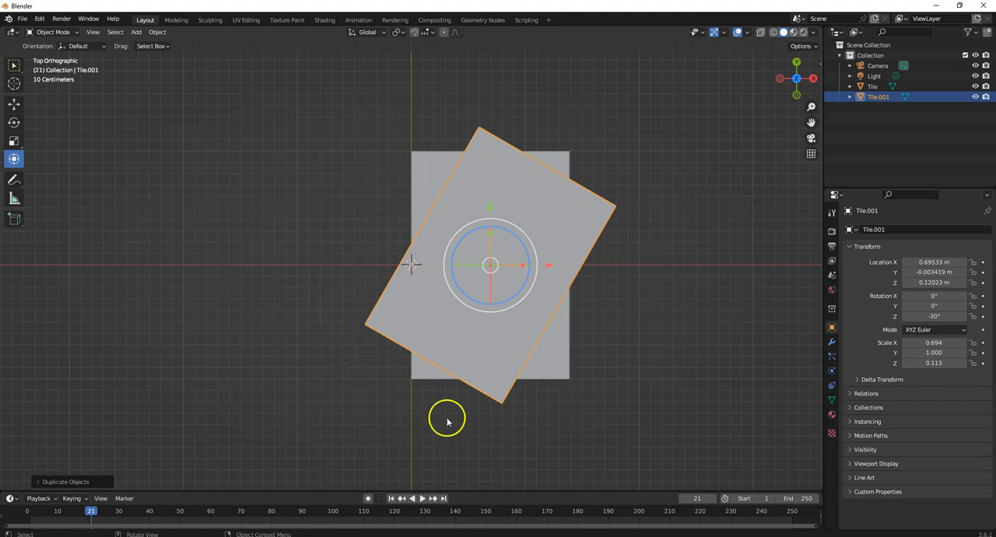
Move the rotated copy along X and Y to about X -0.08 m, Y 0.21 m, partly overlapping the original Tile.
{"action": "left_click", "coordinate": [14, 104]}
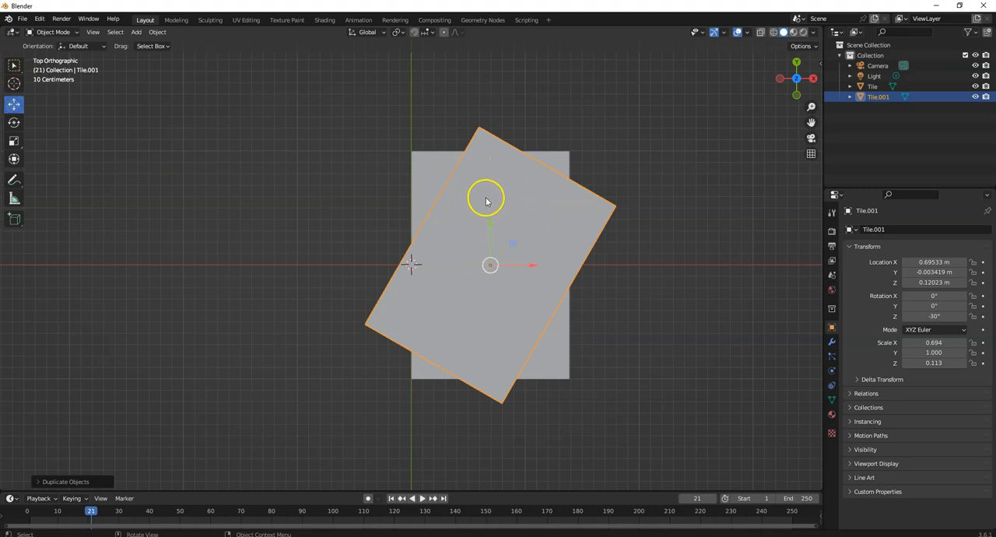
{"action": "left_click_drag", "start_coordinate": [532, 266], "coordinate": [401, 228]}
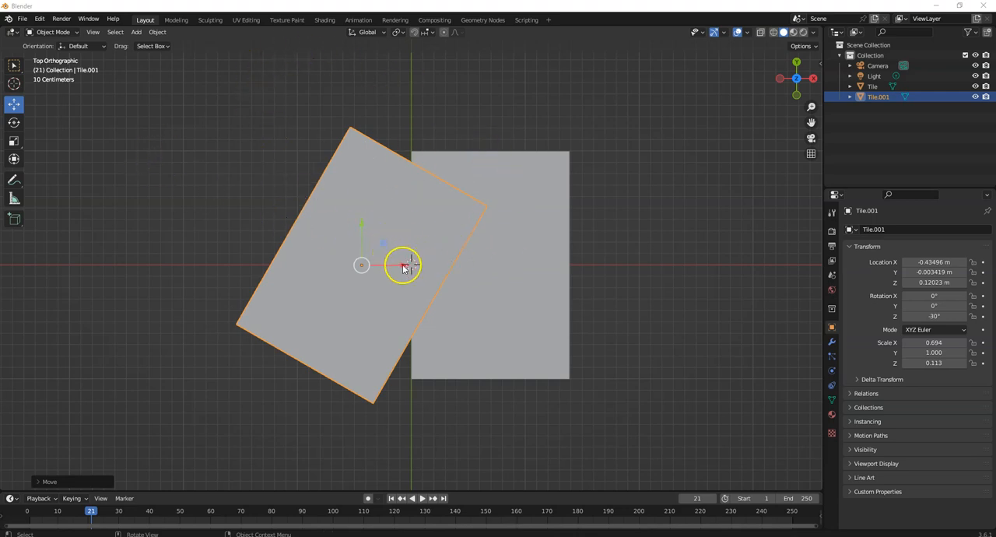
{"action": "left_click_drag", "start_coordinate": [403, 267], "coordinate": [444, 262]}
{"action": "left_click_drag", "start_coordinate": [402, 222], "coordinate": [409, 195]}
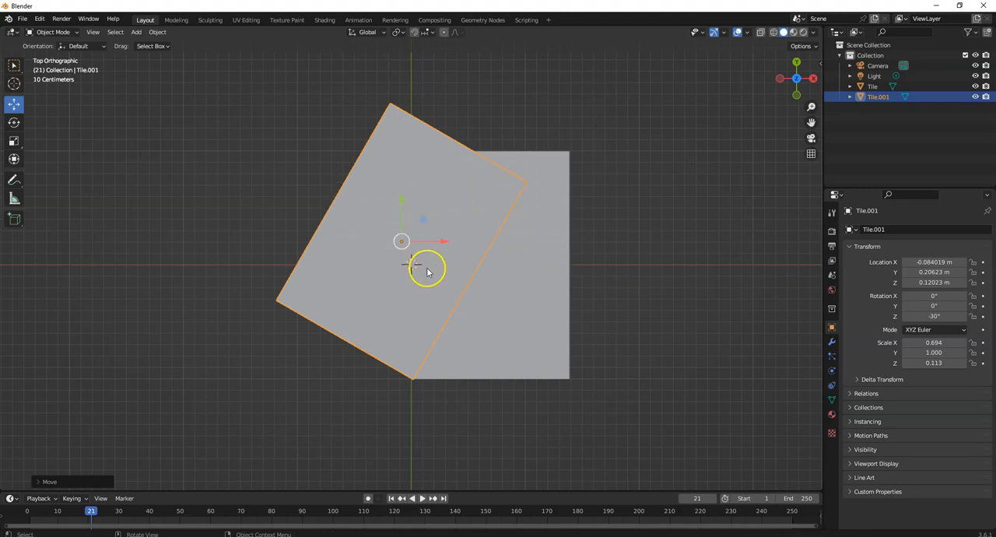
In the right orthographic view, raise Tile.001 along Z to about 0.348 m so it rests on top of the Tile.
{"action": "left_click", "coordinate": [814, 79]}
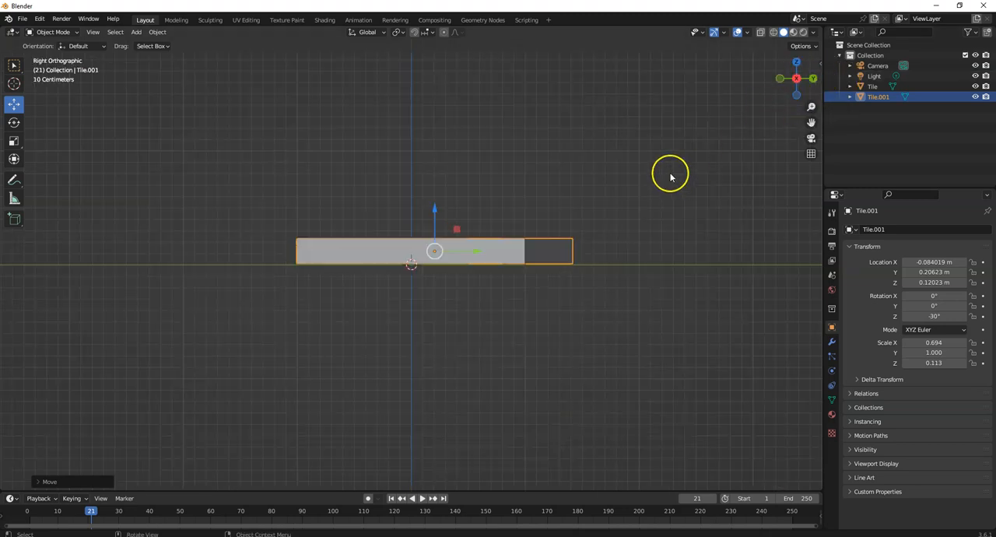
{"action": "key", "text": "shift+d"}
{"action": "key", "text": "z"}
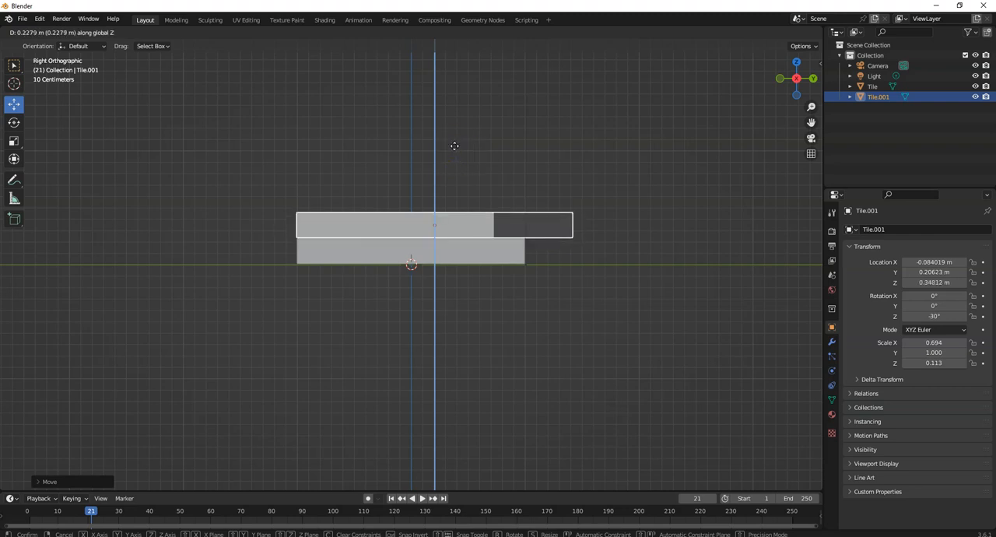
{"action": "left_click", "coordinate": [455, 146]}
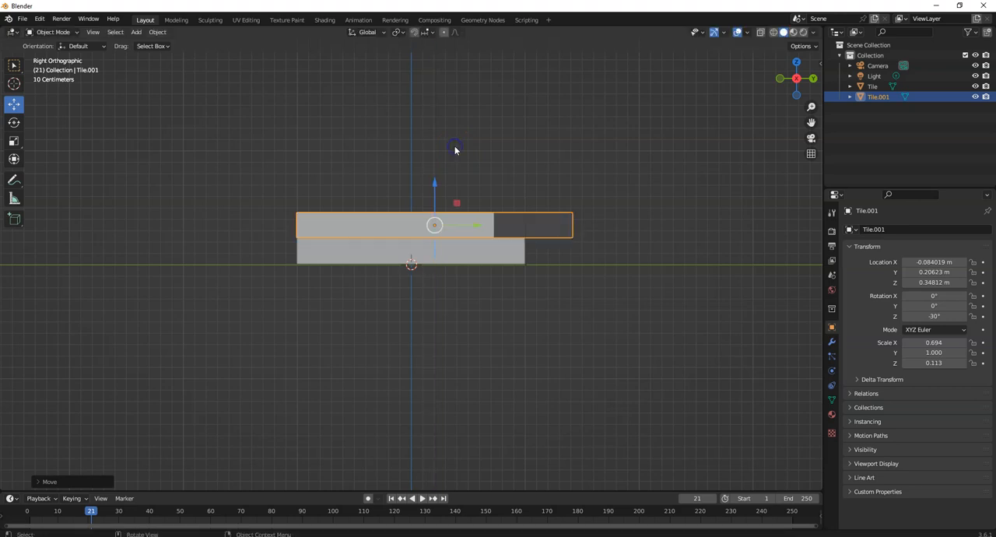
Duplicate Tile.001 in a perspective view and place the copy above it at about X -0.54 m, Y 0.31 m, Z 0.59 m.
{"action": "left_click_drag", "start_coordinate": [773, 87], "coordinate": [700, 127]}
{"action": "middle_click_drag", "start_coordinate": [700, 127], "coordinate": [720, 152]}
{"action": "middle_click_drag", "start_coordinate": [599, 335], "coordinate": [678, 303]}
{"action": "middle_click_drag", "start_coordinate": [460, 163], "coordinate": [293, 154]}
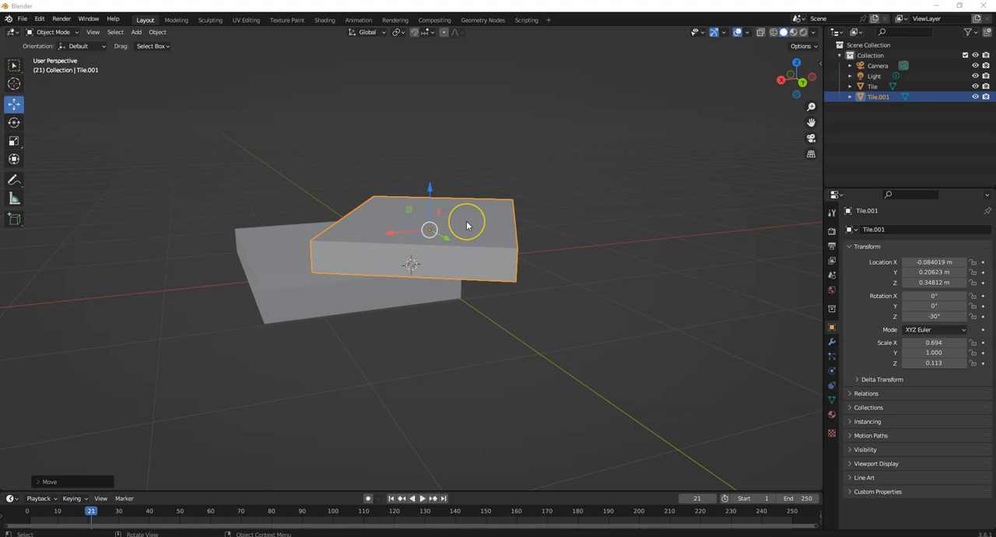
{"action": "key", "text": "shift+d"}
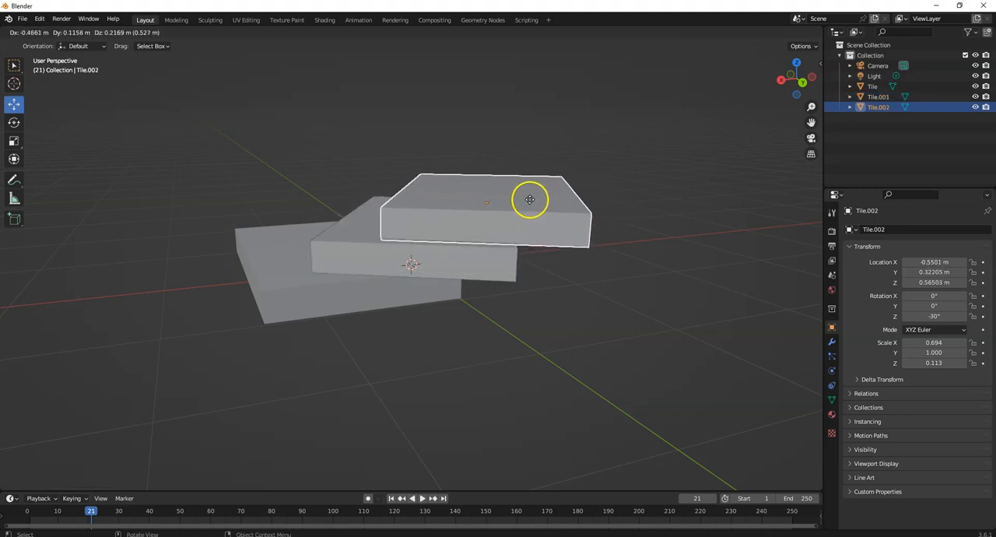
{"action": "left_click_drag", "start_coordinate": [530, 197], "coordinate": [528, 202]}
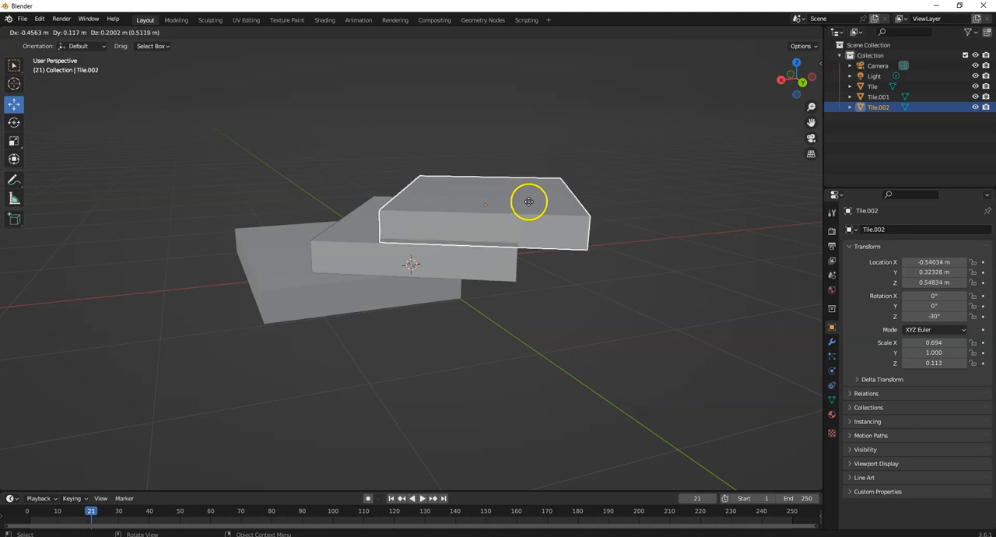
{"action": "left_click", "coordinate": [527, 196]}
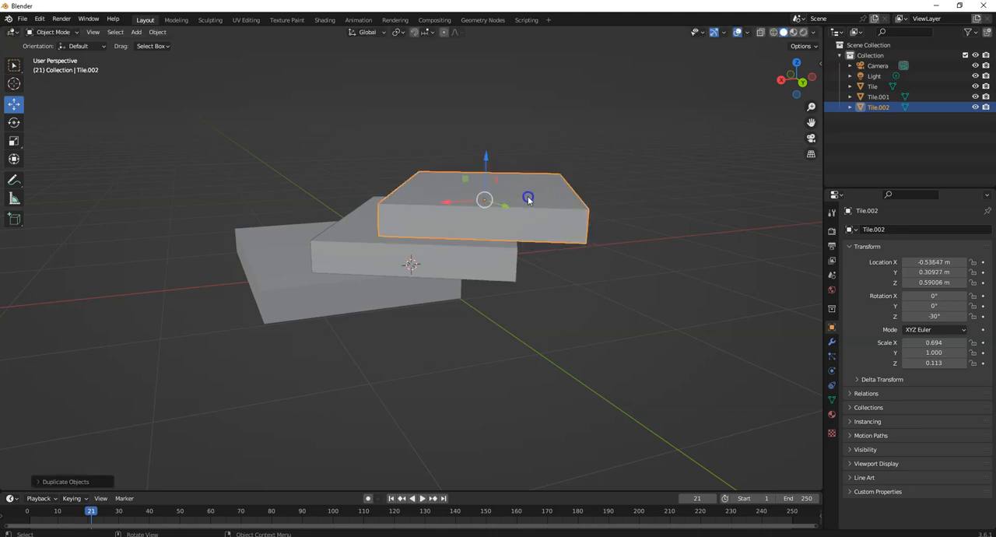
In the right orthographic view, shift Tile.002 to about Y 0.204 m and lower it to about Z 0.576 m onto Tile.001.
{"action": "left_click", "coordinate": [782, 79]}
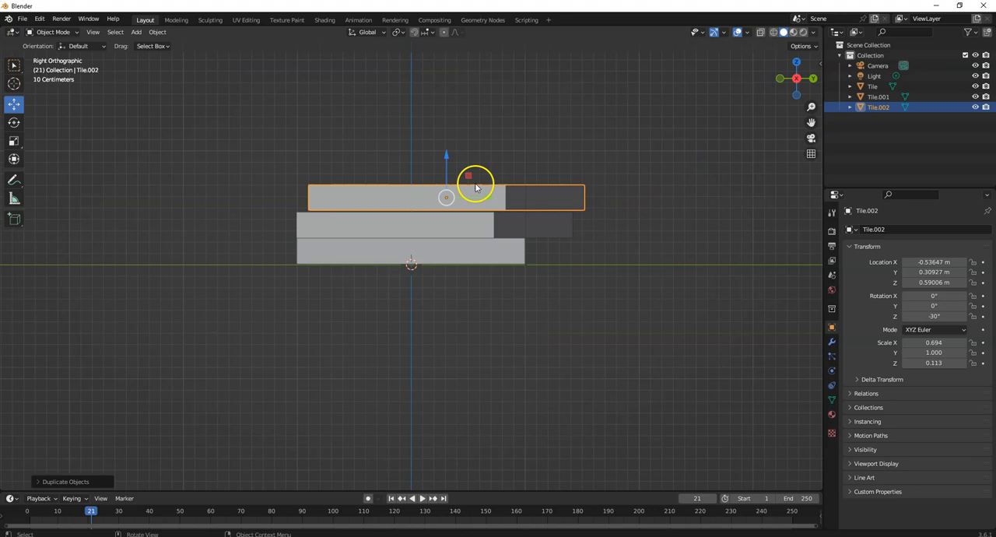
{"action": "left_click_drag", "start_coordinate": [486, 199], "coordinate": [471, 194]}
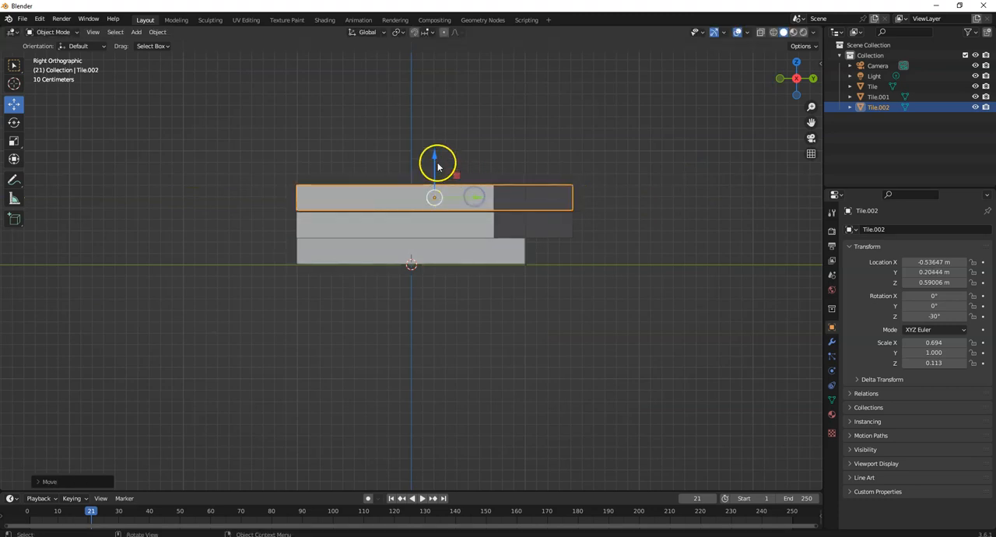
{"action": "left_click_drag", "start_coordinate": [436, 156], "coordinate": [436, 162]}
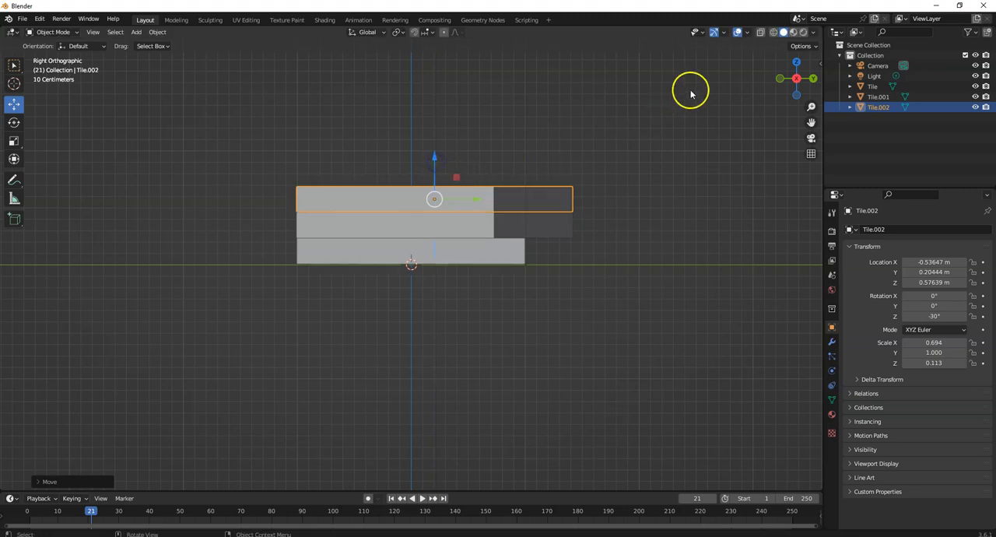
In the top orthographic view, rotate Tile.002 counterclockwise to a Z rotation of about 3.4°.
{"action": "left_click", "coordinate": [796, 62]}
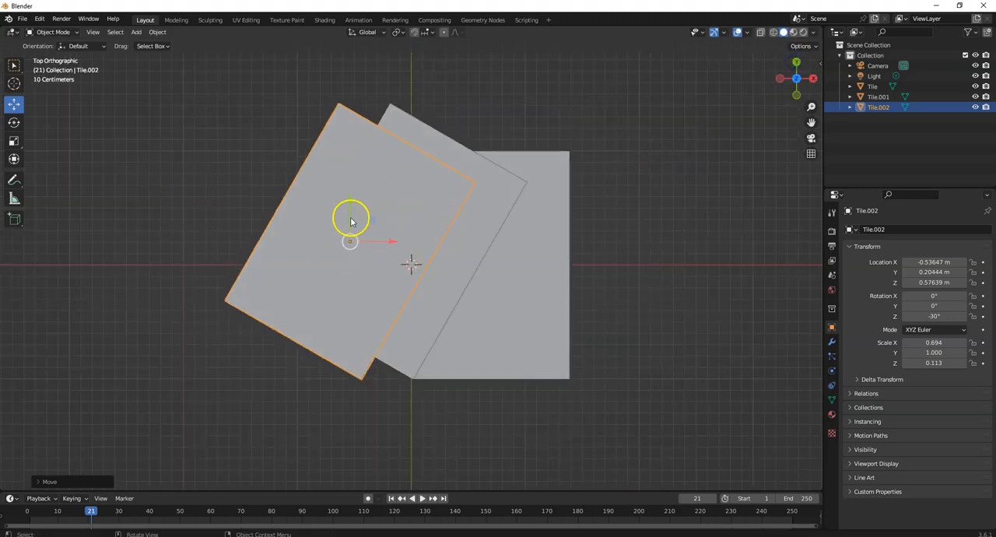
{"action": "left_click", "coordinate": [14, 123]}
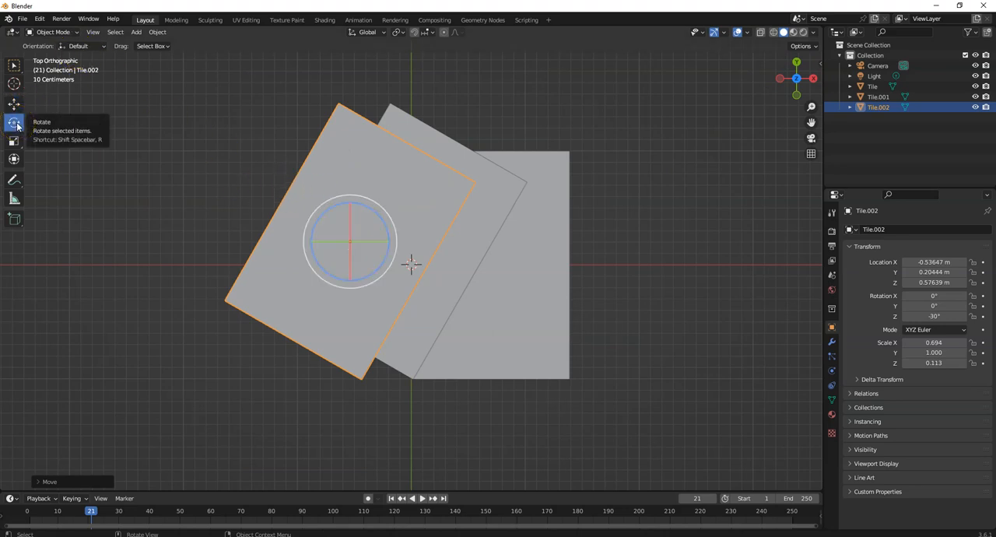
{"action": "key", "text": "KP_Subtract"}
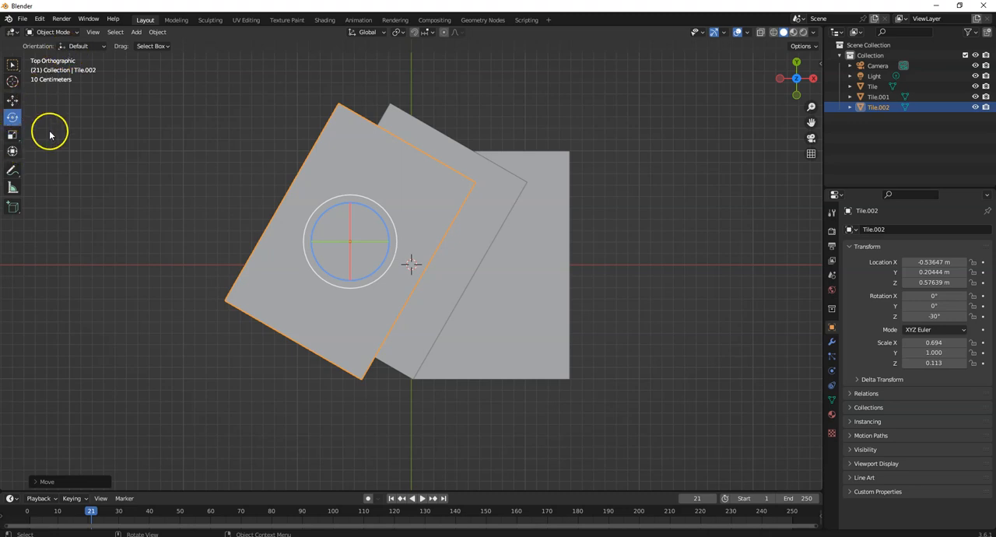
{"action": "left_click", "coordinate": [403, 192]}
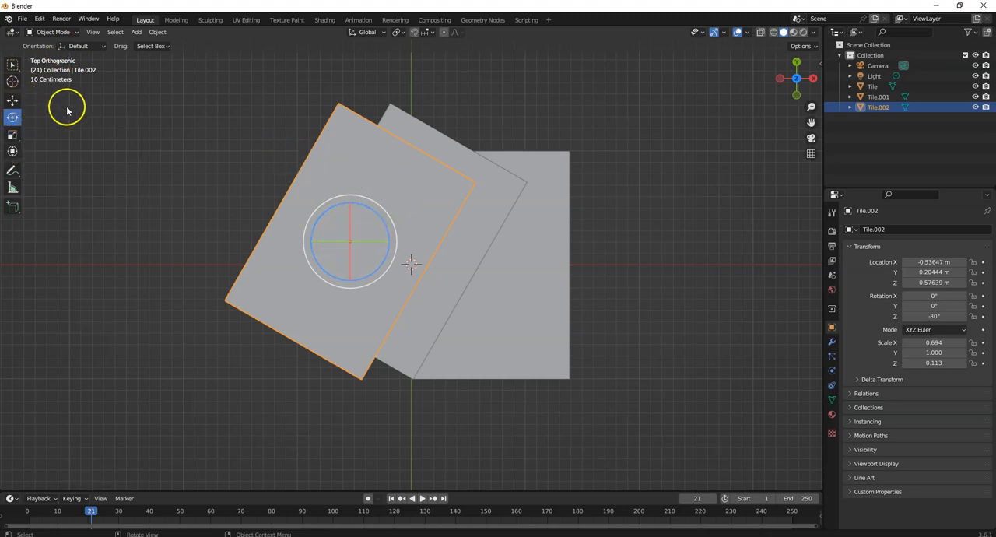
{"action": "left_click", "coordinate": [12, 100]}
{"action": "left_click", "coordinate": [362, 164]}
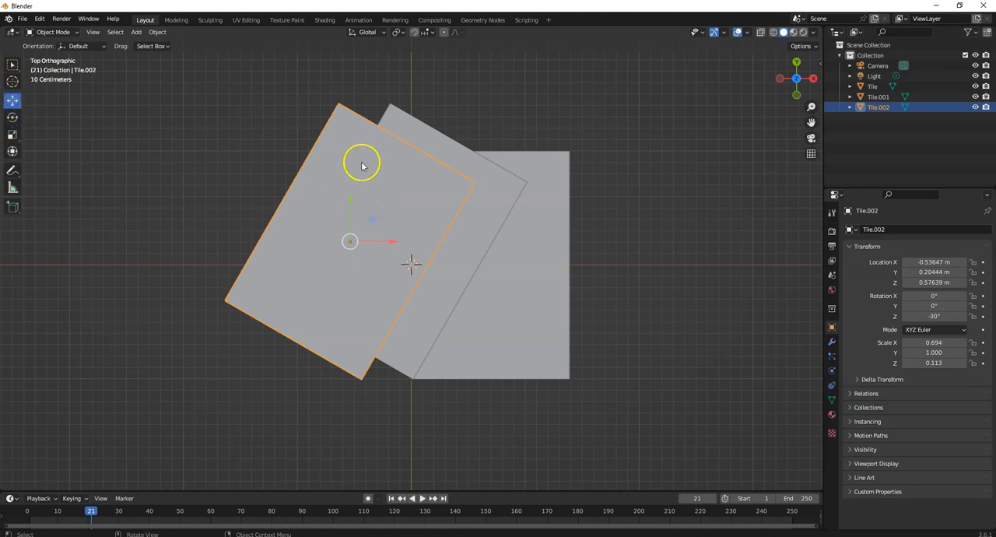
{"action": "left_click", "coordinate": [13, 152]}
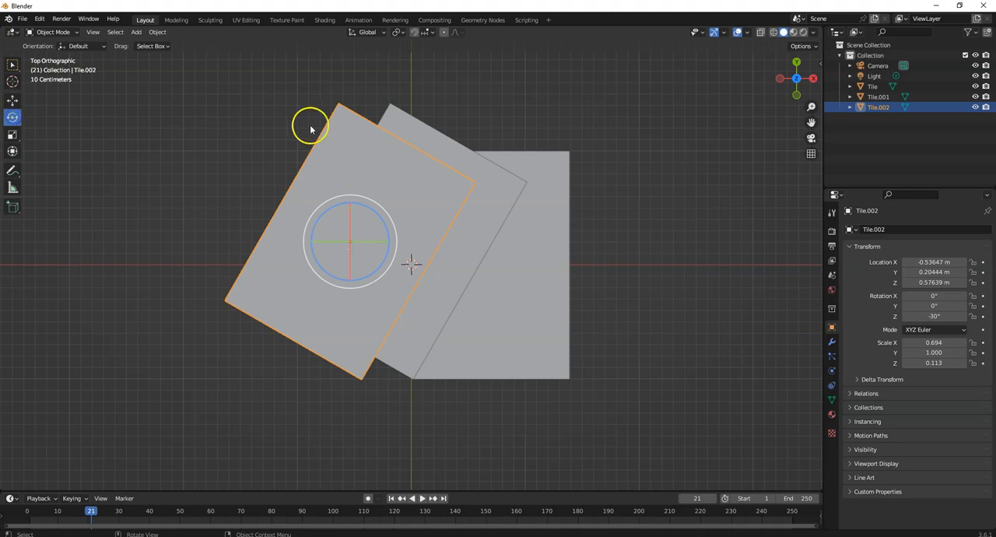
{"action": "left_click_drag", "start_coordinate": [361, 205], "coordinate": [339, 179]}
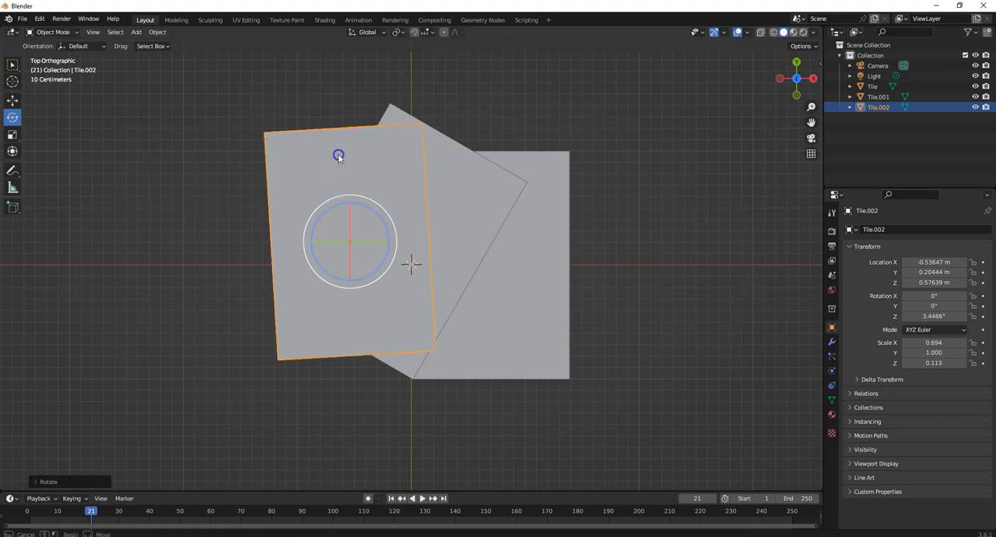
In the top orthographic view, move only Tile.002 to about X -0.527 m, Y 0.674 m.
{"action": "left_click", "coordinate": [11, 100]}
{"action": "left_click", "coordinate": [389, 145], "text": "shift"}
{"action": "left_click", "coordinate": [16, 102]}
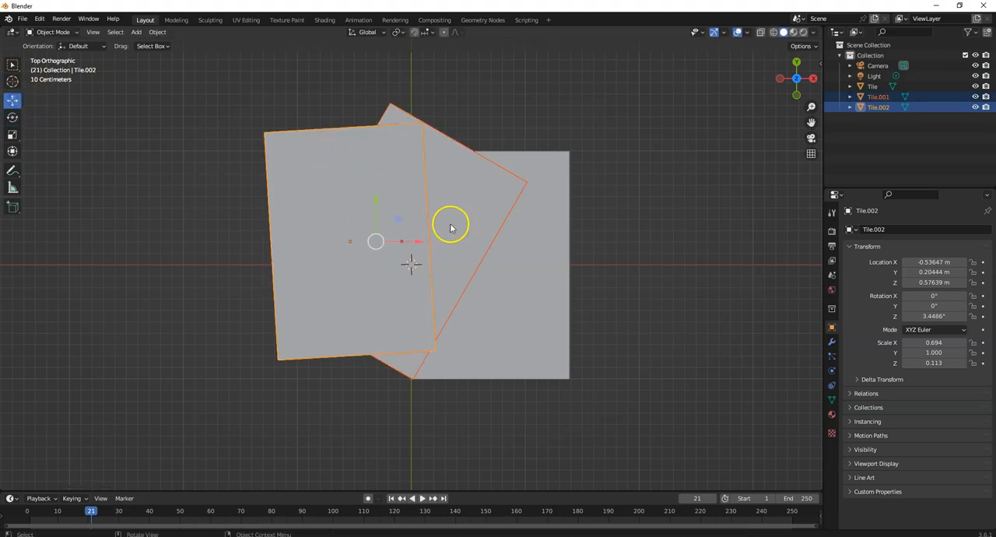
{"action": "left_click", "coordinate": [303, 205]}
{"action": "left_click", "coordinate": [349, 196]}
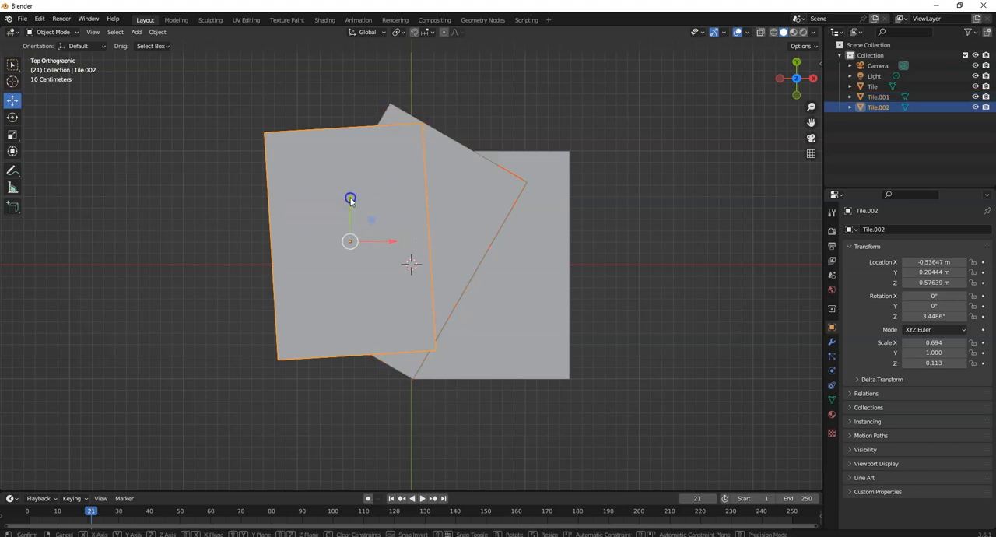
{"action": "left_click_drag", "start_coordinate": [354, 150], "coordinate": [393, 151]}
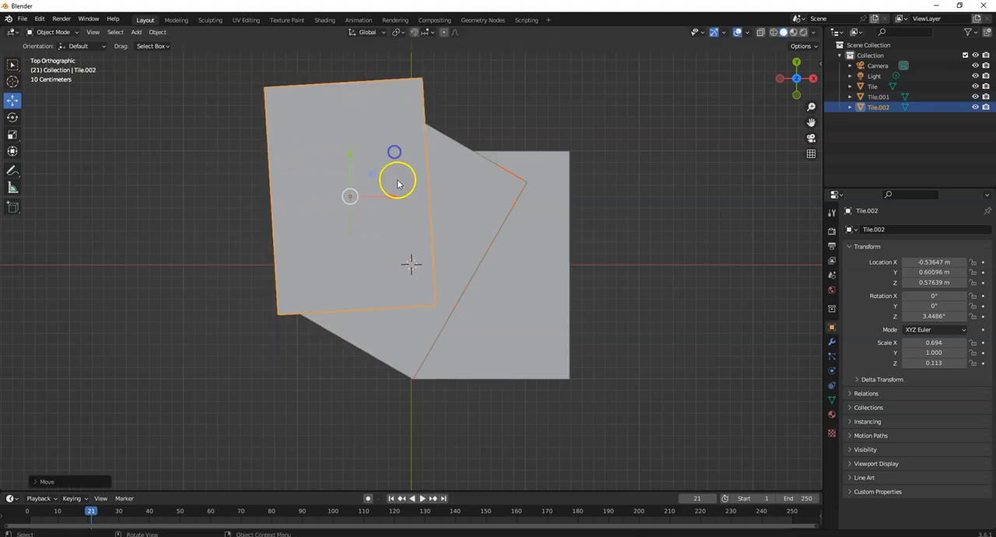
{"action": "mouse_move", "coordinate": [392, 197]}
{"action": "left_mouse_down"}
{"action": "mouse_move", "coordinate": [416, 200]}
{"action": "mouse_move", "coordinate": [402, 185]}
{"action": "left_mouse_up"}
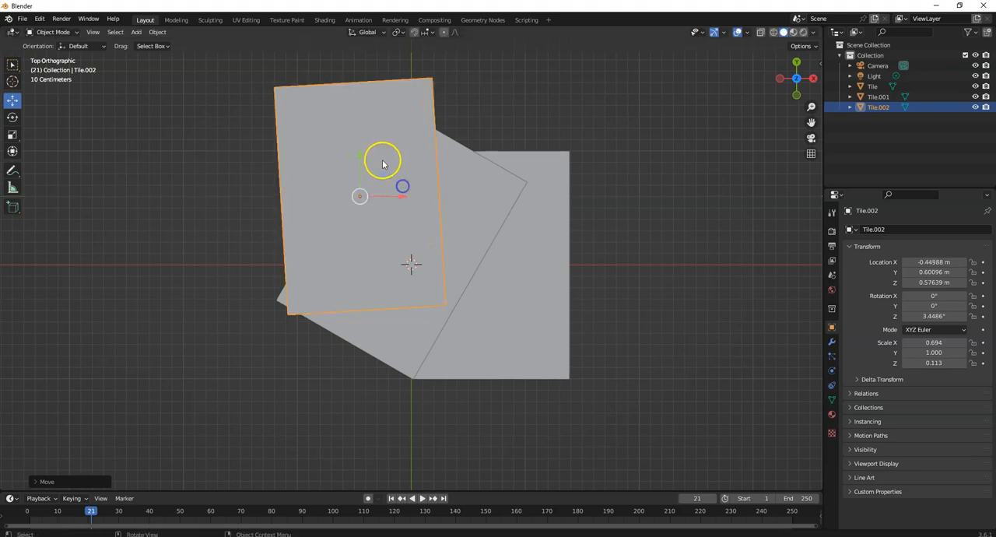
{"action": "left_click_drag", "start_coordinate": [359, 155], "coordinate": [353, 149]}
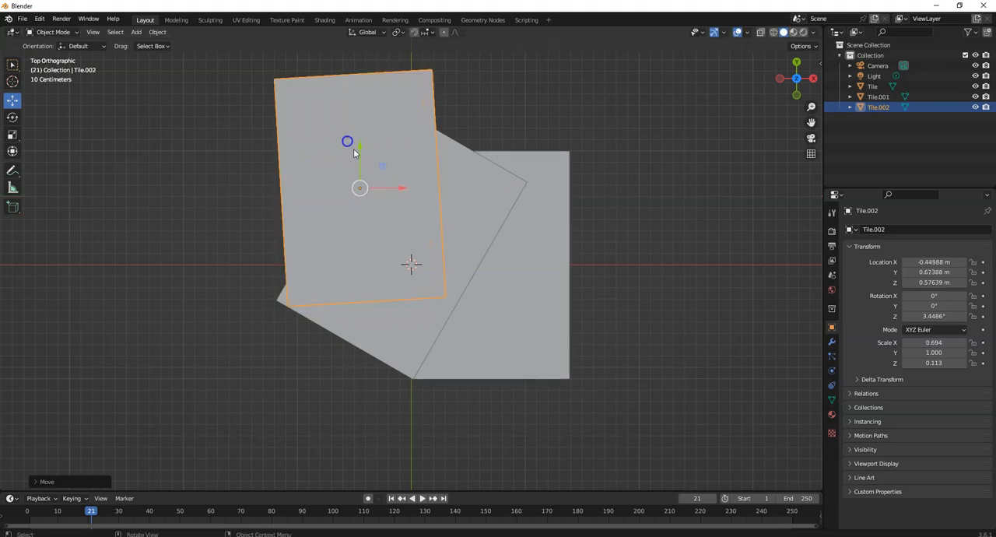
{"action": "left_click_drag", "start_coordinate": [398, 190], "coordinate": [387, 178]}
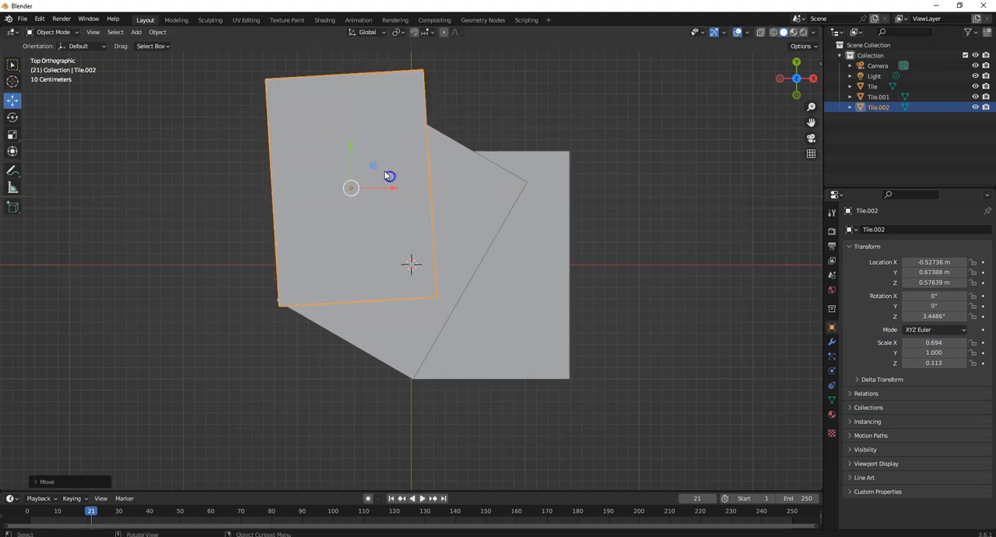
Rotate Tile.002 clockwise to a Z rotation of about -67.5° and nudge it to about X -0.505 m, Y 0.701 m.
{"action": "left_click", "coordinate": [14, 117]}
{"action": "left_click_drag", "start_coordinate": [370, 159], "coordinate": [371, 161]}
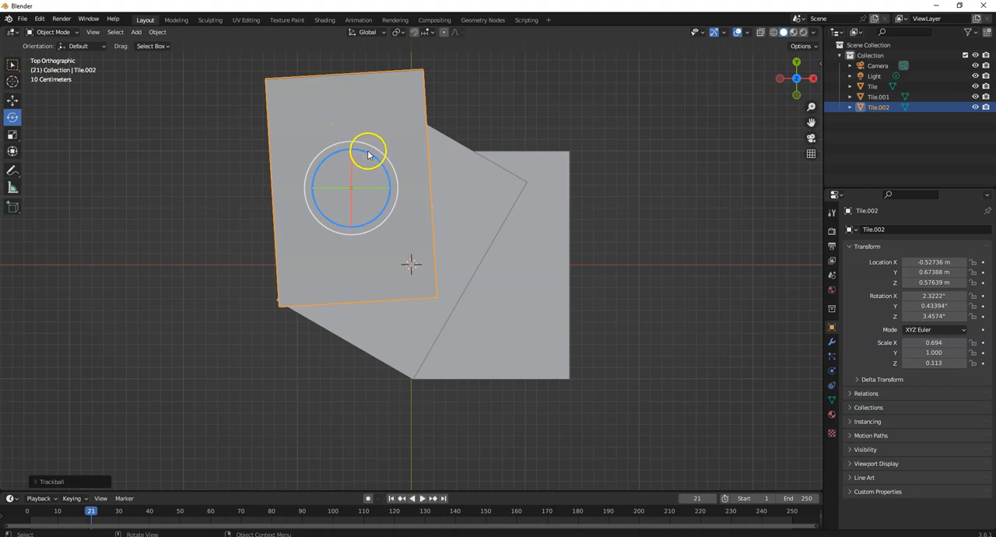
{"action": "left_click_drag", "start_coordinate": [373, 161], "coordinate": [390, 204]}
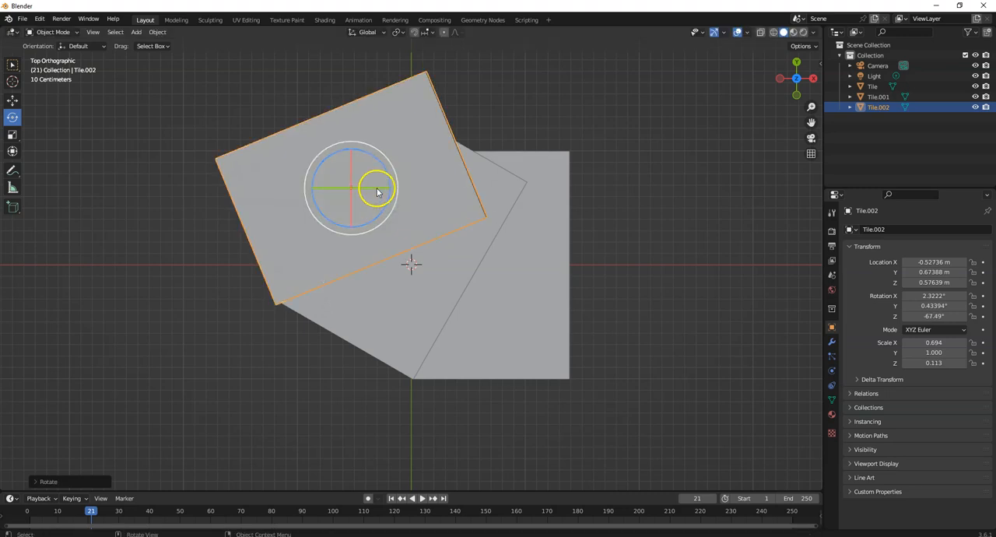
{"action": "left_click", "coordinate": [13, 100]}
{"action": "left_click_drag", "start_coordinate": [394, 191], "coordinate": [399, 188]}
{"action": "left_click_drag", "start_coordinate": [357, 146], "coordinate": [356, 142]}
{"action": "left_click_drag", "start_coordinate": [397, 187], "coordinate": [394, 185]}
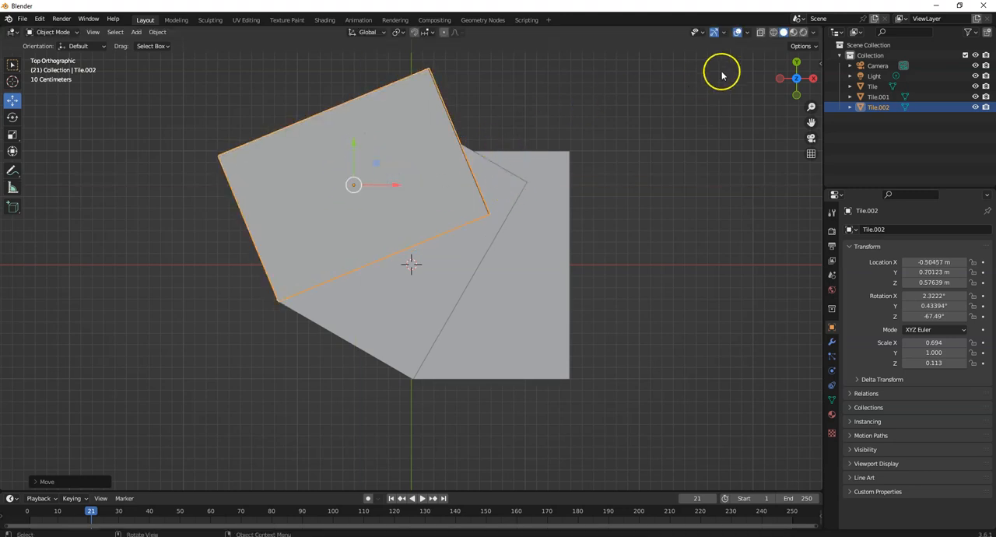
Inspect the stack from the side and raise Tile.002 along Z to about 0.618 m above Tile.001.
{"action": "left_click", "coordinate": [797, 78]}
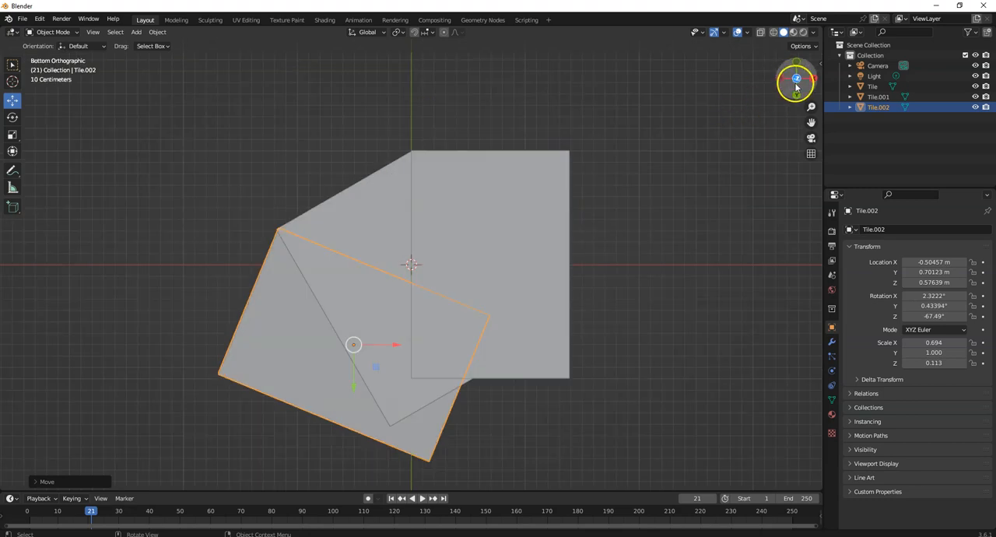
{"action": "left_click", "coordinate": [795, 80]}
{"action": "left_click", "coordinate": [813, 81]}
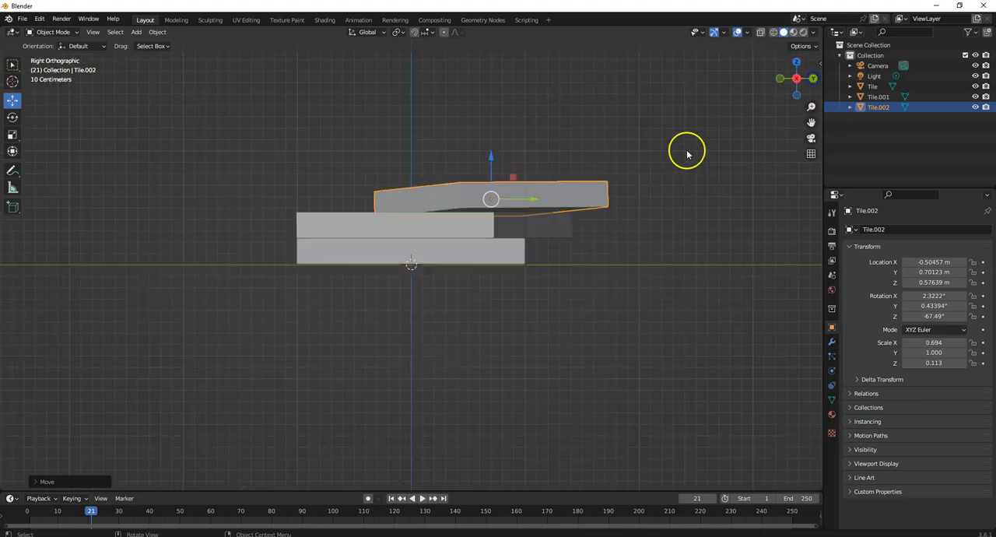
{"action": "middle_click_drag", "start_coordinate": [721, 152], "coordinate": [384, 199]}
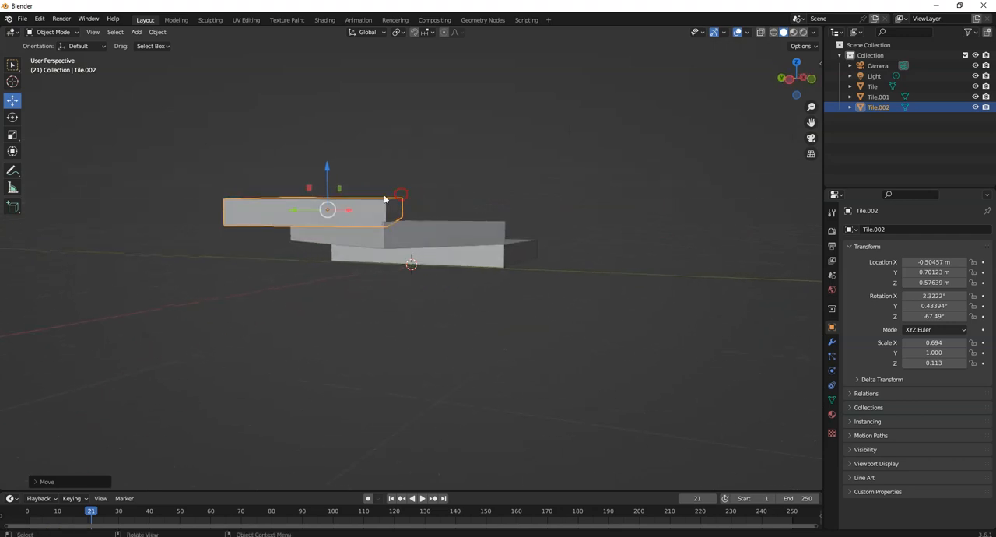
{"action": "left_click_drag", "start_coordinate": [327, 166], "coordinate": [328, 161]}
{"action": "middle_click_drag", "start_coordinate": [645, 222], "coordinate": [585, 245]}
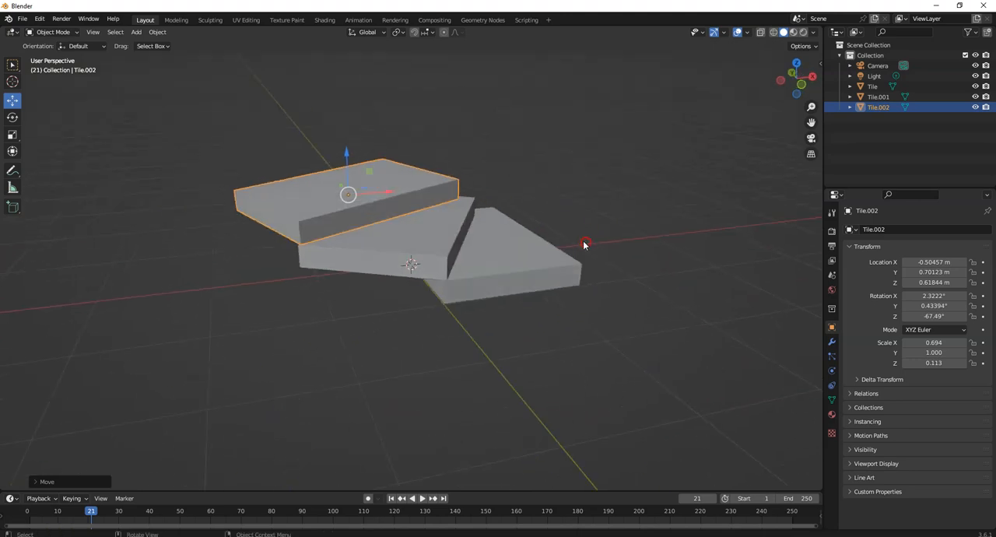
Try to duplicate all three tiles together and rotate the copies freely with a trackball rotation.
{"action": "left_click", "coordinate": [496, 275], "text": "shift"}
{"action": "left_click", "coordinate": [382, 260], "text": "shift"}
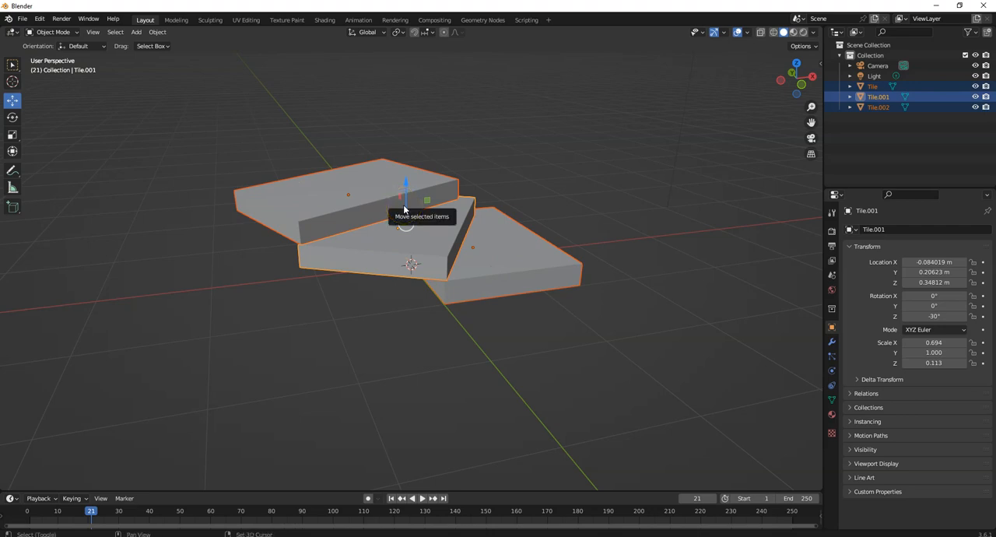
{"action": "key", "text": "shift+d"}
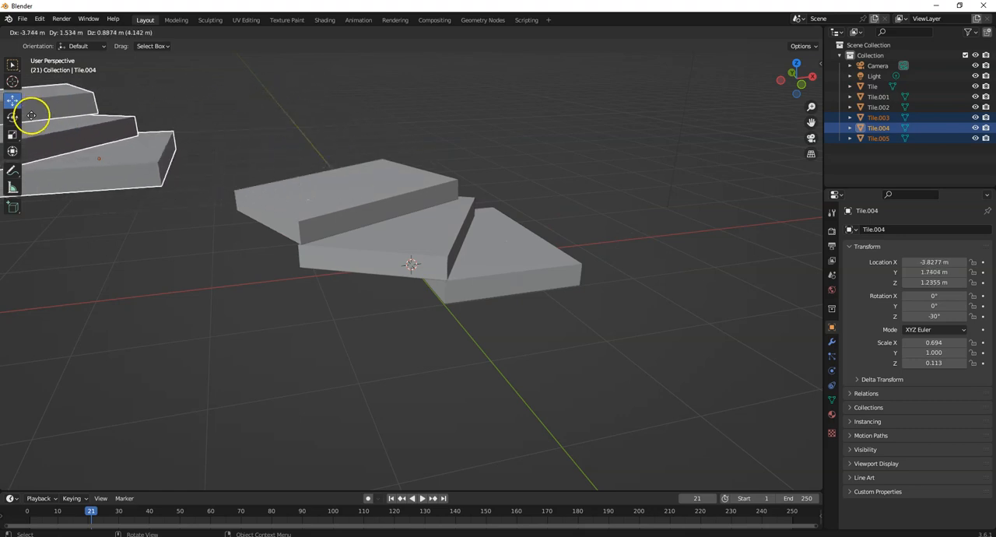
{"action": "key", "text": "r"}
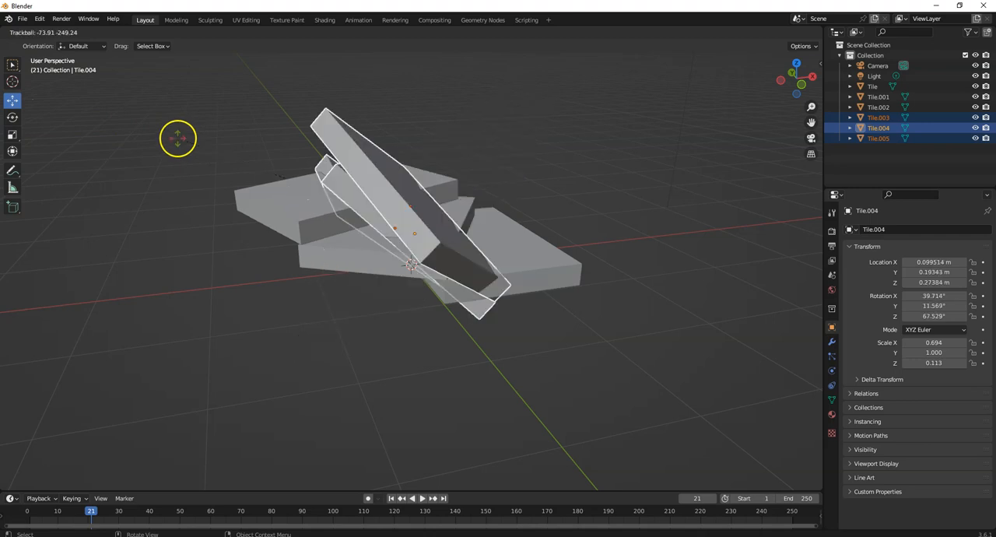
{"action": "key", "text": "r"}
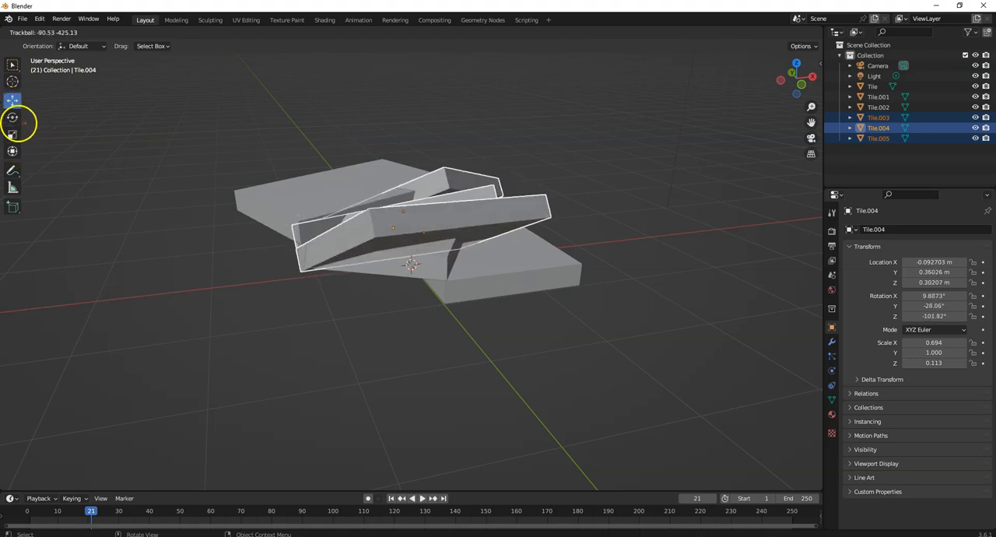
{"action": "left_click", "coordinate": [180, 194]}
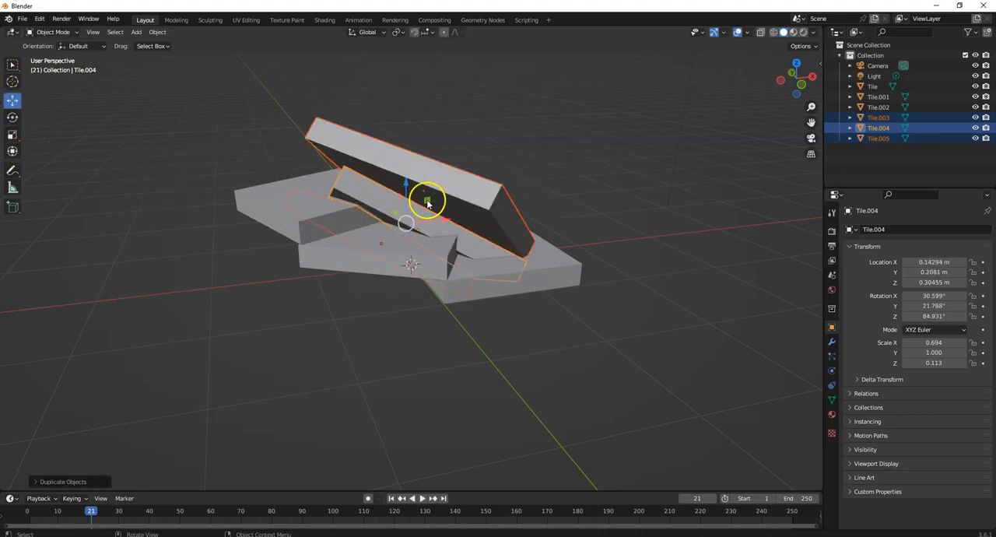
{"action": "left_click_drag", "start_coordinate": [406, 187], "coordinate": [359, 119]}
{"action": "key", "text": "ctrl+z"}
{"action": "key", "text": "ctrl+z"}
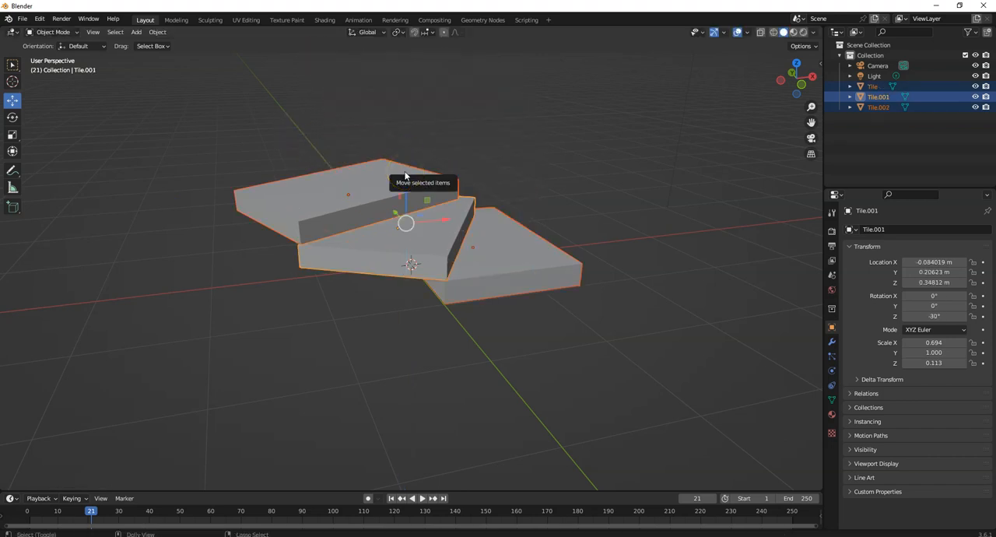
Duplicate all three tiles together and place the copies above the originals, with Tile.004 at about X -1.38 m, Y 1.01 m, Z 1.29 m.
{"action": "left_click", "coordinate": [349, 196]}
{"action": "left_click", "coordinate": [519, 260], "text": "shift"}
{"action": "left_click", "coordinate": [382, 258], "text": "shift"}
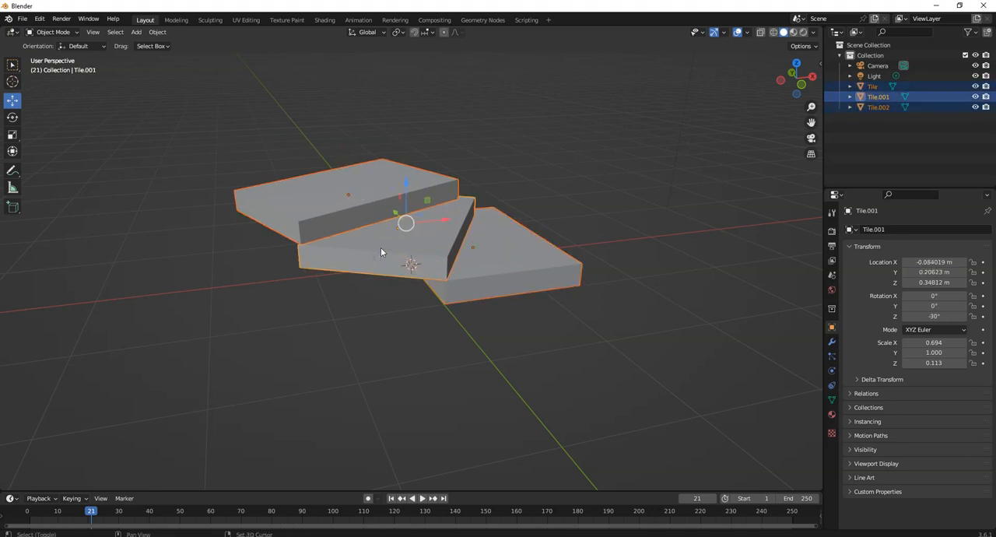
{"action": "key", "text": "shift+d"}
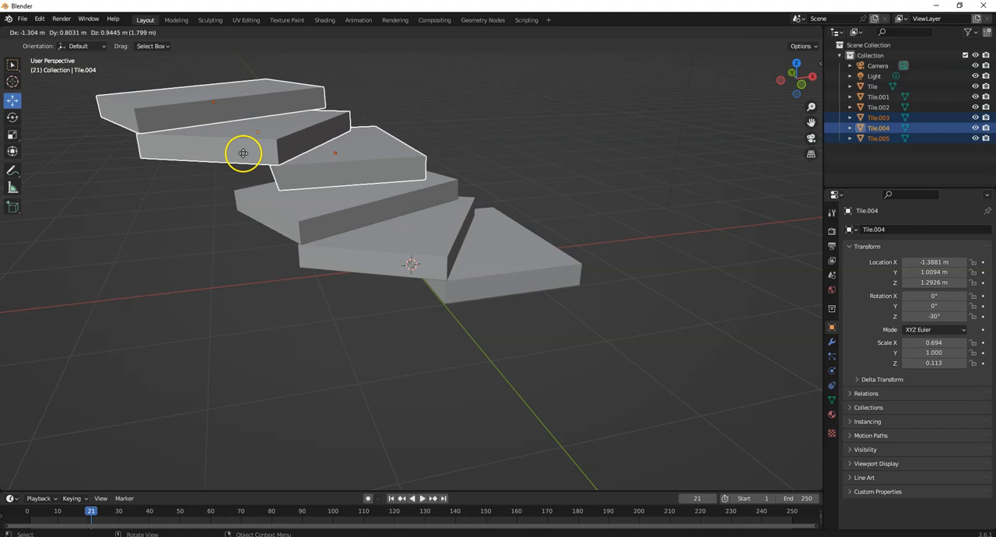
{"action": "left_click", "coordinate": [244, 154]}
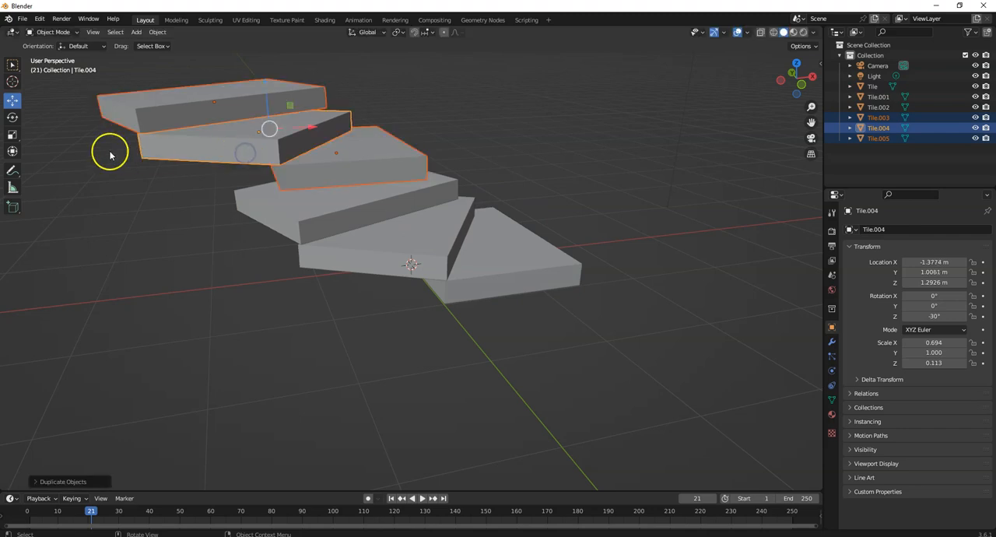
Try an X rotation of 30° on the duplicated tiles.
{"action": "left_click", "coordinate": [13, 117]}
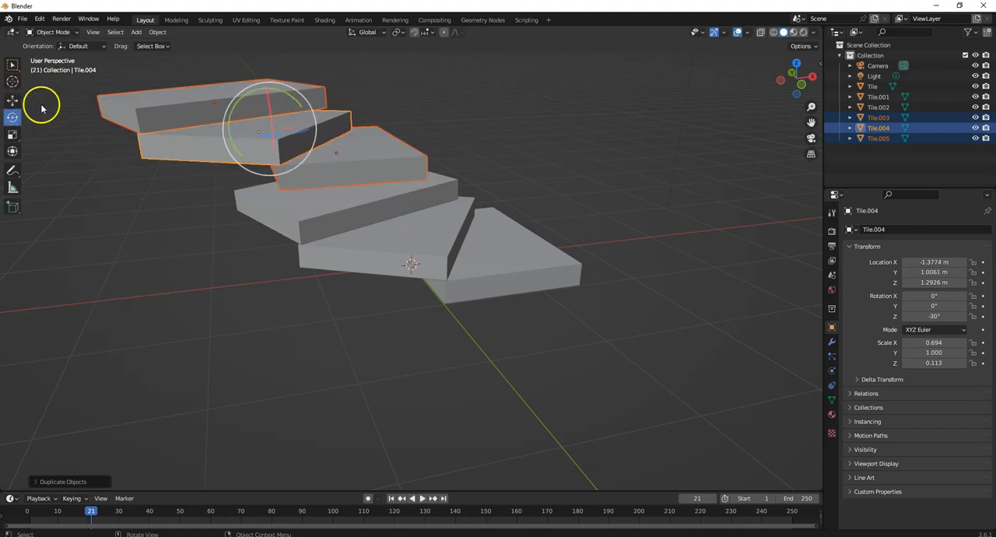
{"action": "left_click", "coordinate": [939, 298]}
{"action": "type", "text": "3"}
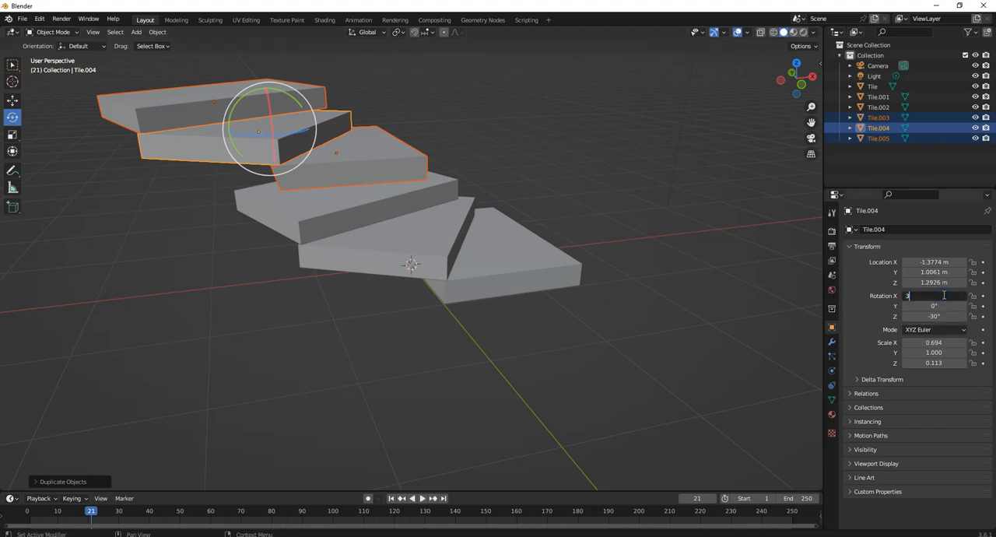
{"action": "type", "text": "0"}
{"action": "key", "text": "Return"}
{"action": "key", "text": "ctrl+z"}
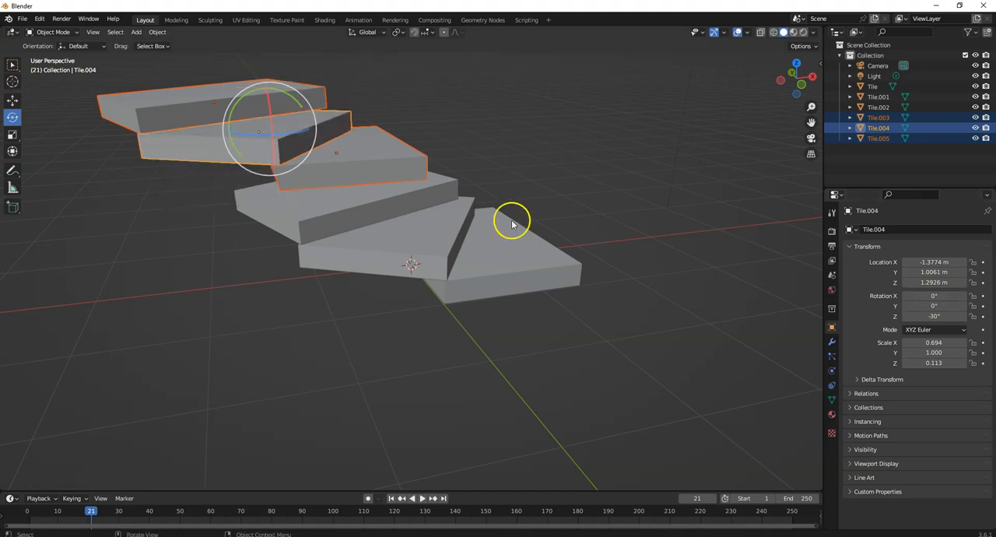
Reselect the three upper tiles and try changing their X rotation again.
{"action": "left_click", "coordinate": [368, 153]}
{"action": "left_click", "coordinate": [234, 104], "text": "shift"}
{"action": "left_click", "coordinate": [215, 140], "text": "shift"}
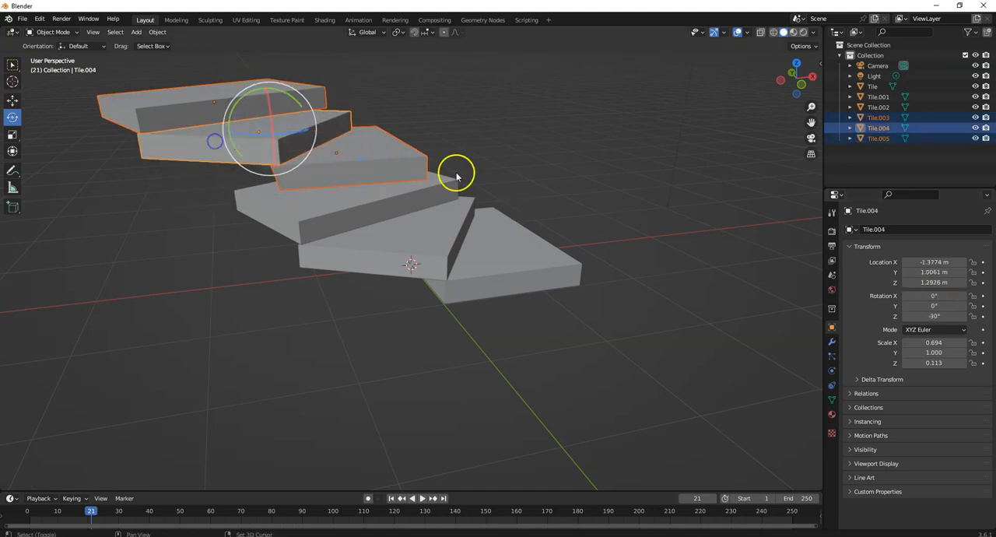
{"action": "left_click", "coordinate": [946, 296]}
{"action": "key", "text": "Return"}
{"action": "key", "text": "ctrl+z"}
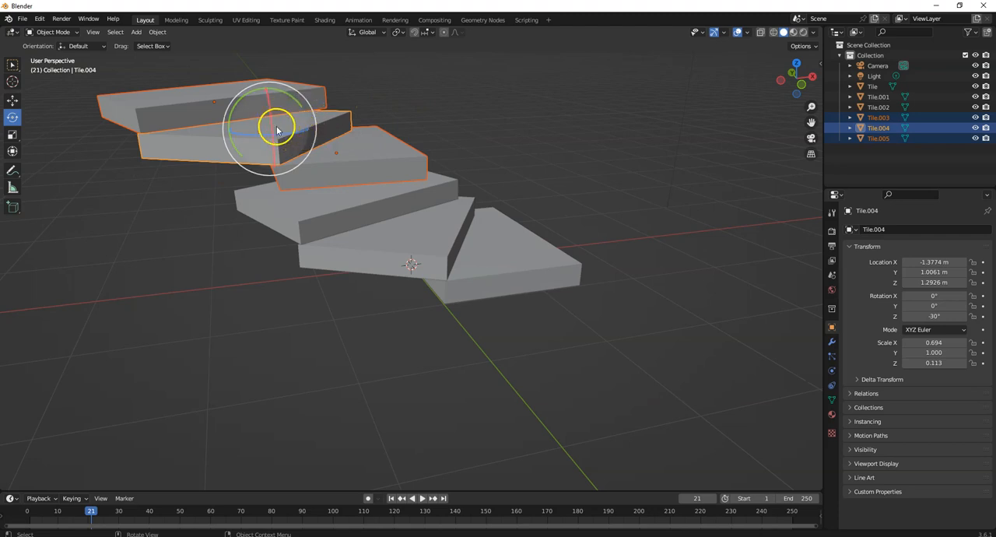
Rotate the three copied tiles clockwise about Z, finishing in the top orthographic view with Tile.004 at about -95.2°.
{"action": "left_click_drag", "start_coordinate": [271, 123], "coordinate": [87, 138]}
{"action": "key", "text": "ctrl+z"}
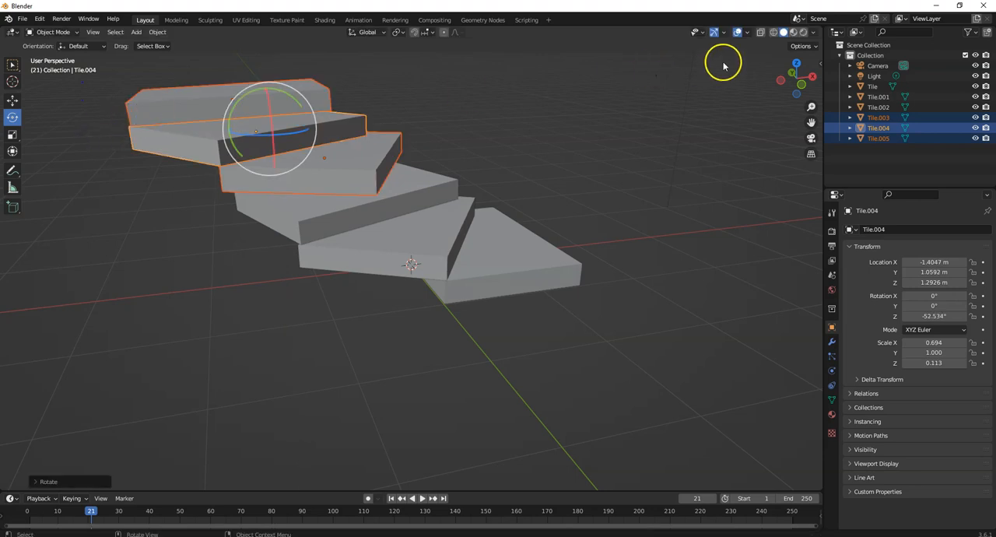
{"action": "left_click", "coordinate": [796, 62]}
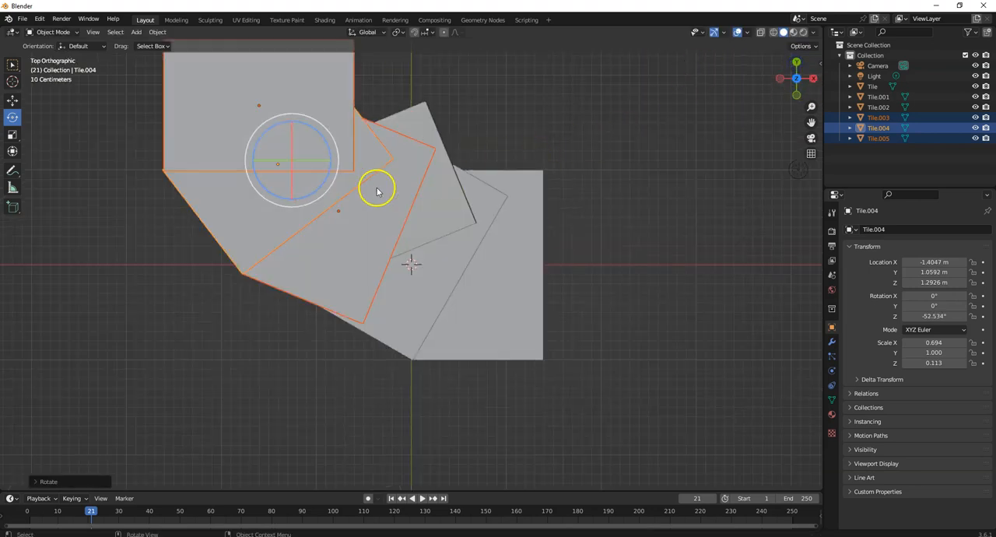
{"action": "left_click_drag", "start_coordinate": [322, 139], "coordinate": [328, 165]}
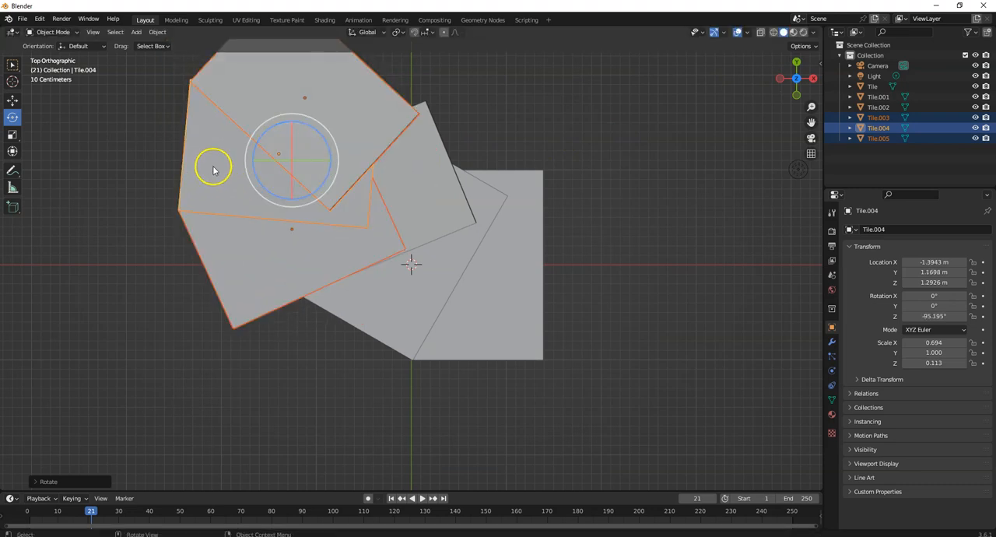
Reselect the three copied tiles with Tile.003 active and move them together until Tile.003 is at about X -0.70 m, Y 1.22 m.
{"action": "key", "text": "m"}
{"action": "left_click", "coordinate": [12, 100]}
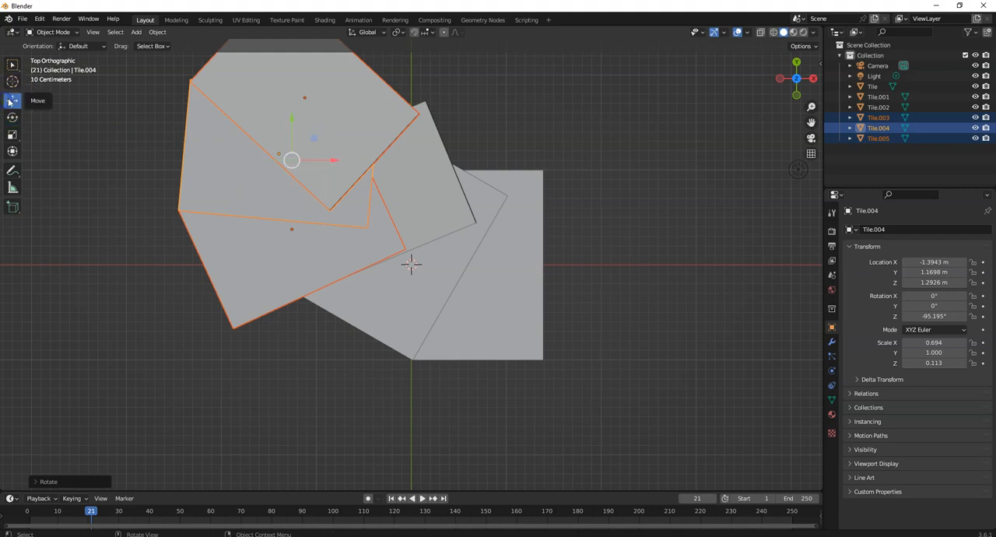
{"action": "left_click_drag", "start_coordinate": [222, 159], "coordinate": [245, 151]}
{"action": "left_click", "coordinate": [11, 103]}
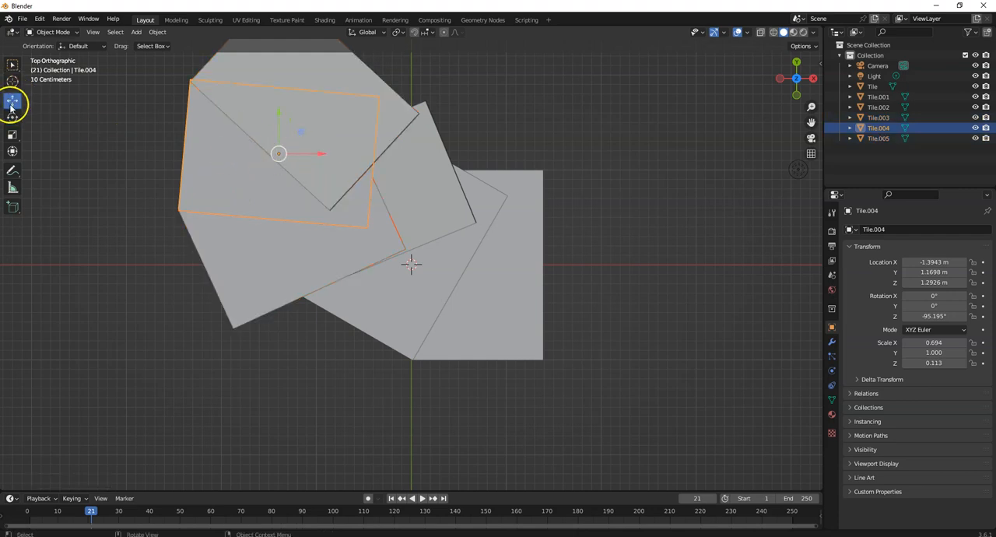
{"action": "left_click", "coordinate": [378, 134], "text": "shift"}
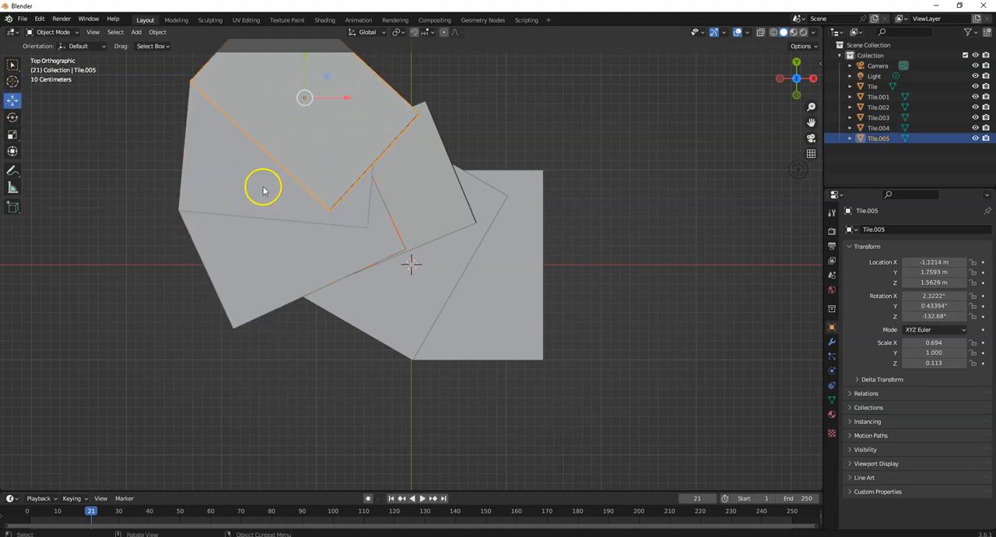
{"action": "left_click", "coordinate": [270, 241], "text": "shift"}
{"action": "left_click_drag", "start_coordinate": [334, 165], "coordinate": [387, 149]}
{"action": "left_click_drag", "start_coordinate": [342, 118], "coordinate": [354, 482]}
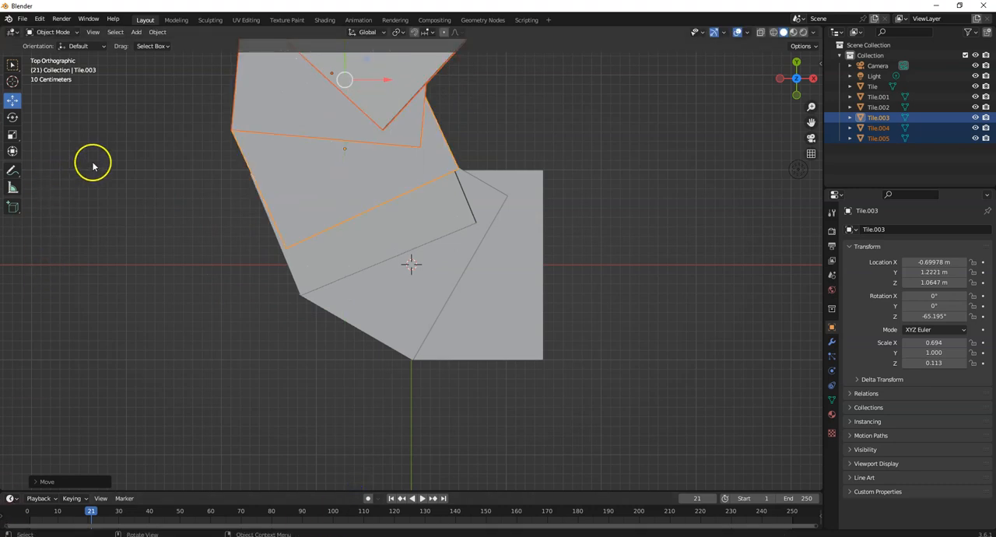
Rotate the three copies clockwise and shift them along X, bringing Tile.003 to about -99.9° Z rotation and X -0.594 m, Y 1.351 m.
{"action": "left_click", "coordinate": [13, 117]}
{"action": "left_click_drag", "start_coordinate": [378, 67], "coordinate": [387, 84]}
{"action": "left_click_drag", "start_coordinate": [389, 93], "coordinate": [442, 78]}
{"action": "left_click", "coordinate": [12, 100]}
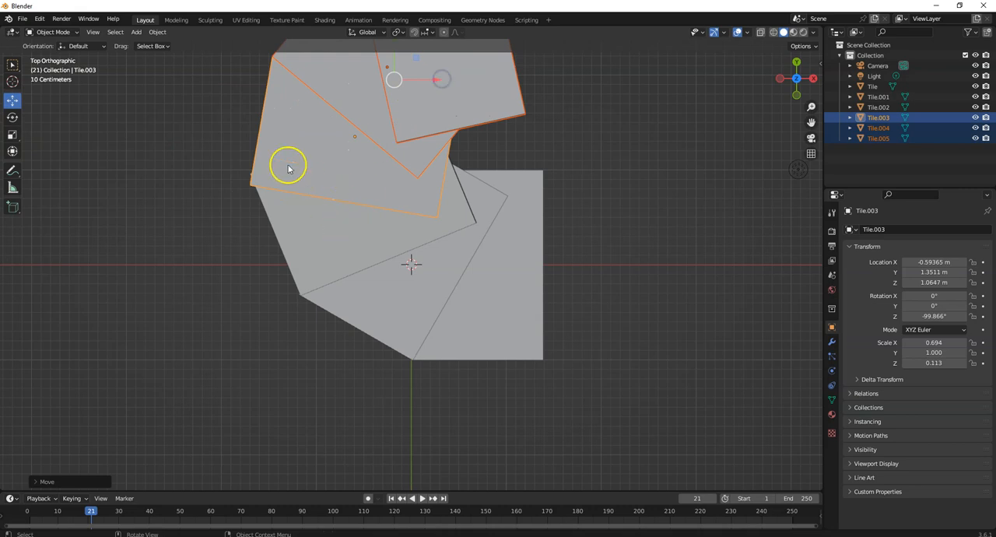
Reselect the three upper tiles with Tile.003 active and move them along X until Tile.003 is at about X -0.410 m.
{"action": "key", "text": "space"}
{"action": "left_click", "coordinate": [594, 111]}
{"action": "middle_click_drag", "start_coordinate": [594, 111], "coordinate": [592, 80]}
{"action": "key", "text": "space"}
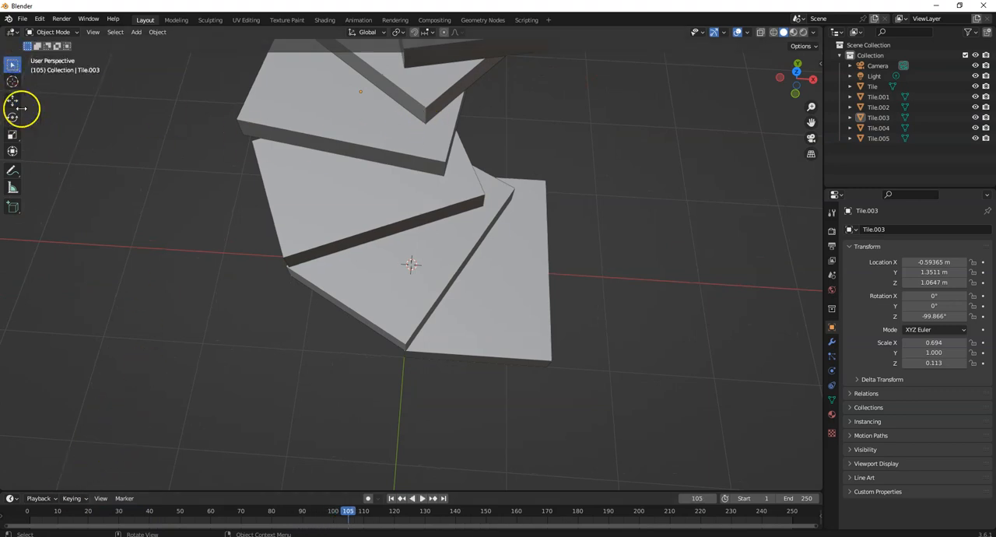
{"action": "middle_click_drag", "start_coordinate": [164, 159], "coordinate": [169, 103]}
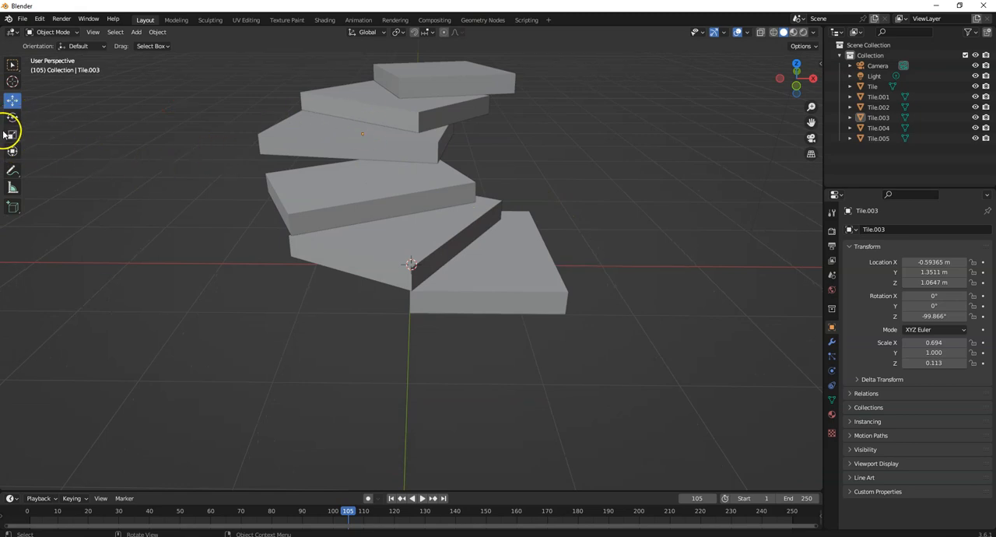
{"action": "left_click", "coordinate": [421, 87]}
{"action": "left_click", "coordinate": [363, 111], "text": "shift"}
{"action": "left_click", "coordinate": [343, 128], "text": "shift"}
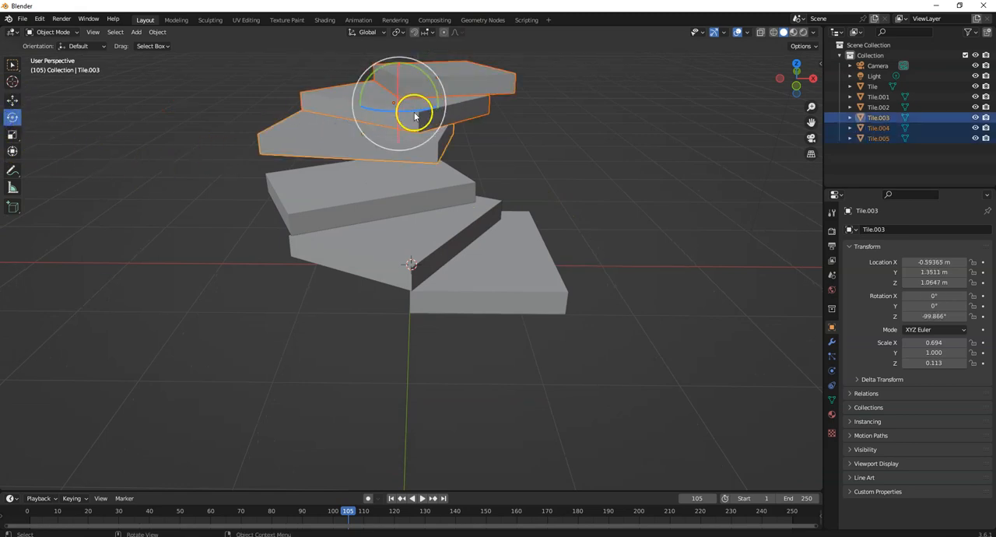
{"action": "left_click", "coordinate": [14, 100]}
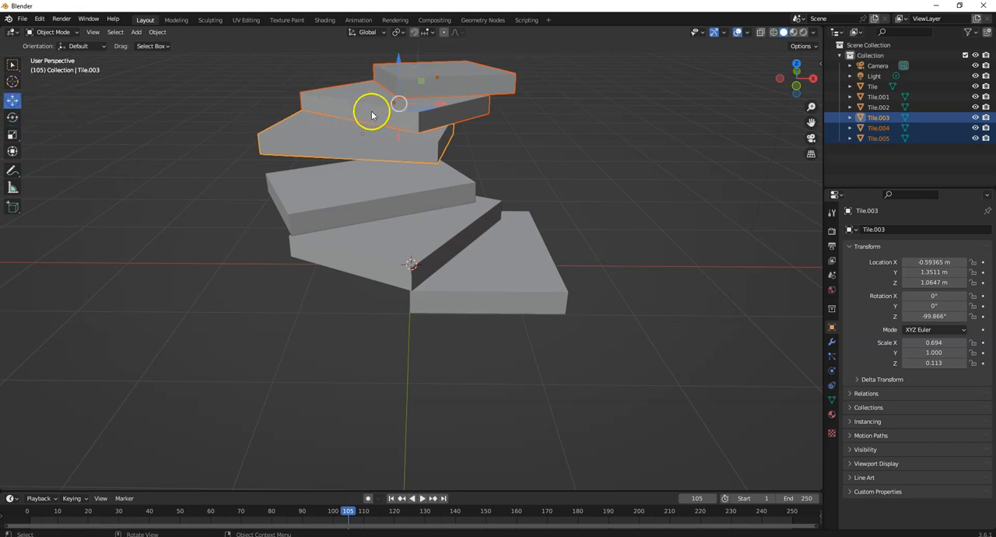
{"action": "left_click_drag", "start_coordinate": [442, 106], "coordinate": [457, 106]}
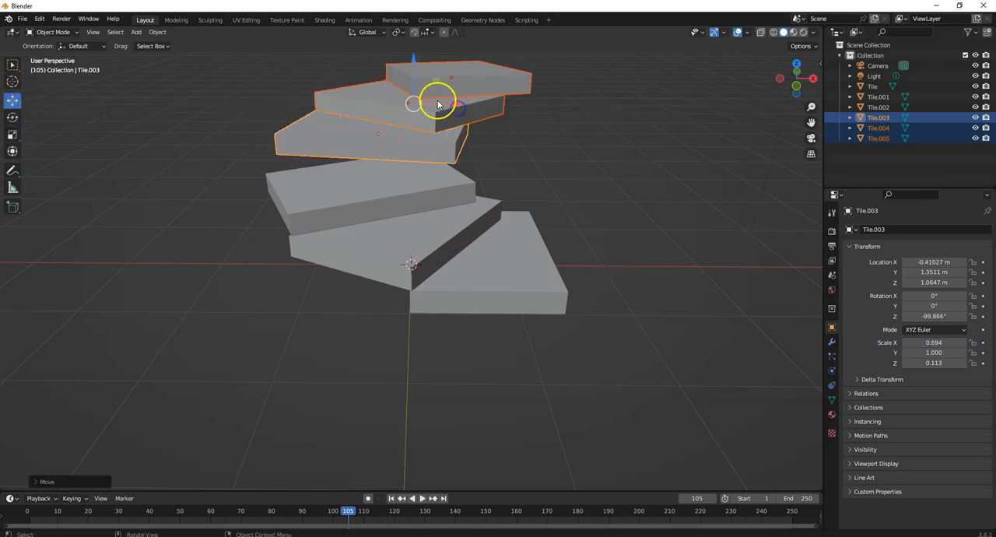
In the right orthographic view, move the three upper tiles back along Y and lower them toward the tile below.
{"action": "left_click", "coordinate": [814, 79]}
{"action": "left_click_drag", "start_coordinate": [637, 140], "coordinate": [608, 142]}
{"action": "left_click_drag", "start_coordinate": [567, 98], "coordinate": [568, 117]}
Select only the topmost tile and adjust its tilt to about 0.35° X and 0.88° Y, placing it at about Z 1.366 m.
{"action": "left_click", "coordinate": [548, 129]}
{"action": "left_click", "coordinate": [12, 117]}
{"action": "mouse_move", "coordinate": [628, 101]}
{"action": "left_mouse_down"}
{"action": "mouse_move", "coordinate": [576, 102]}
{"action": "mouse_move", "coordinate": [577, 112]}
{"action": "mouse_move", "coordinate": [612, 100]}
{"action": "left_mouse_up"}
{"action": "left_click", "coordinate": [12, 99]}
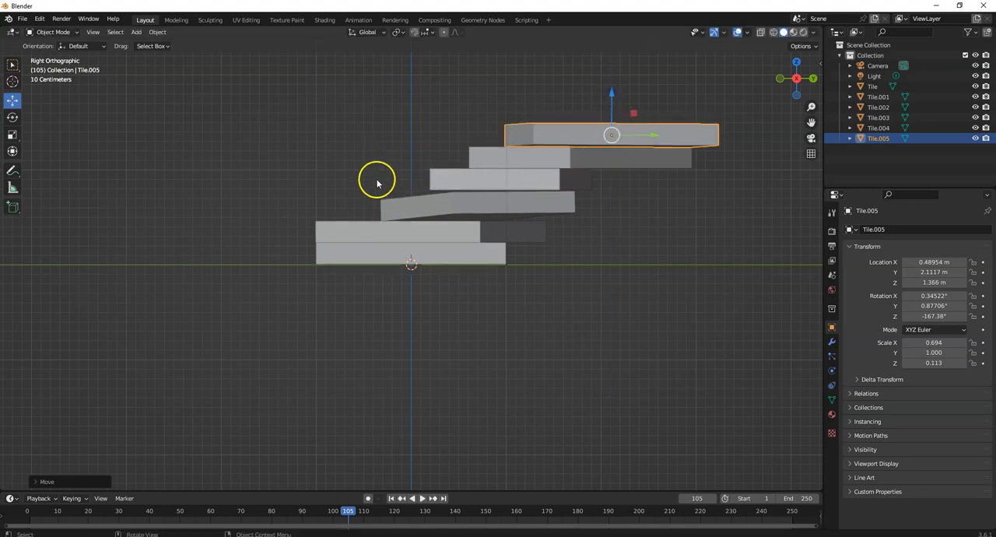
In the top view, reselect the three upper tiles and move them until Tile.005 is at about X 0.325 m, Y 2.508 m.
{"action": "left_click", "coordinate": [797, 63]}
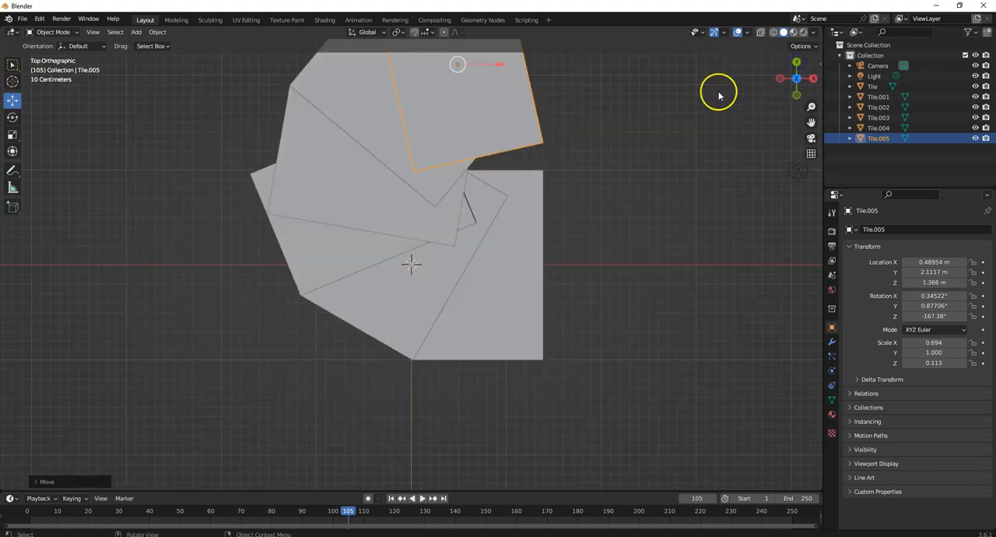
{"action": "left_click", "coordinate": [346, 185], "text": "shift"}
{"action": "left_click", "coordinate": [374, 89], "text": "shift"}
{"action": "left_click", "coordinate": [427, 72], "text": "shift"}
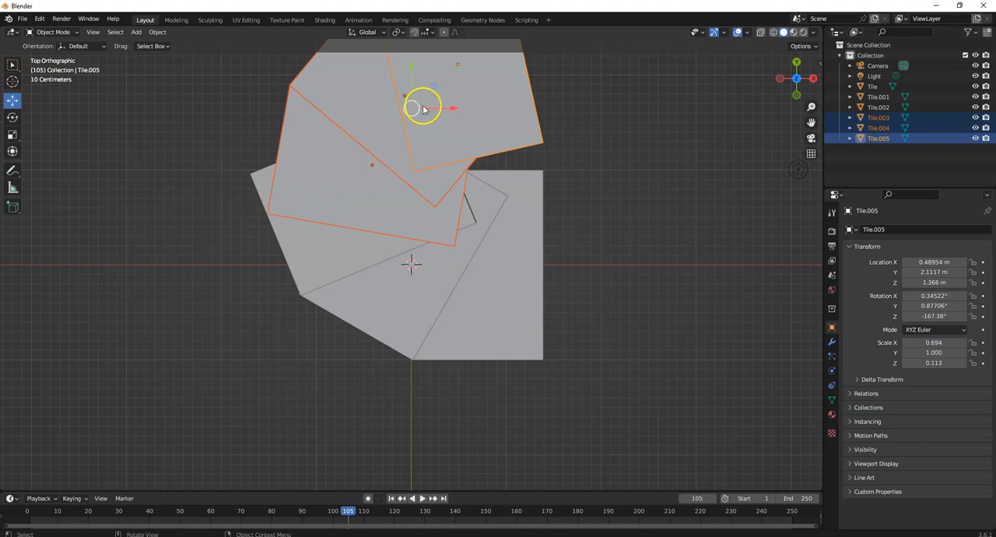
{"action": "left_click_drag", "start_coordinate": [457, 112], "coordinate": [431, 99]}
{"action": "left_click_drag", "start_coordinate": [397, 66], "coordinate": [421, 499]}
{"action": "left_click_drag", "start_coordinate": [431, 77], "coordinate": [437, 77]}
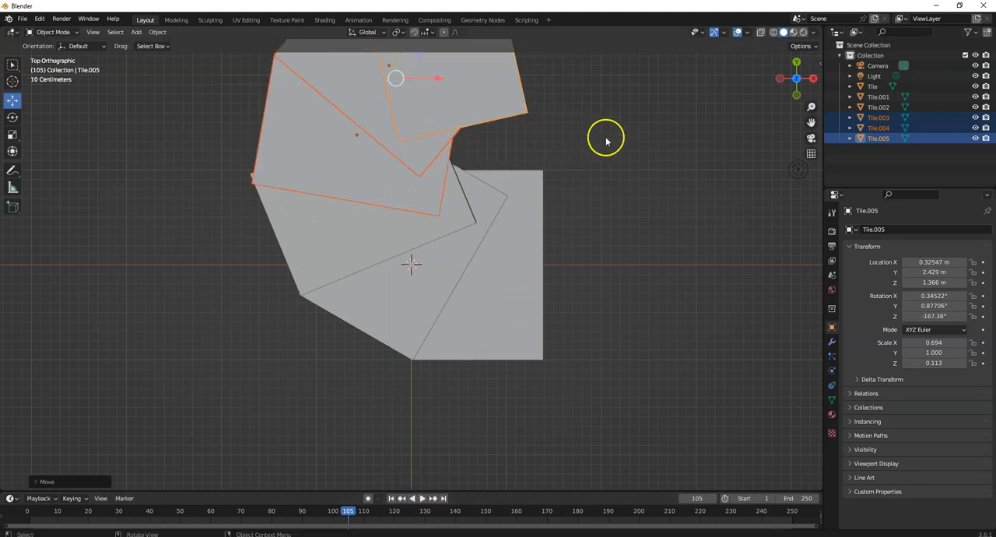
{"action": "scroll", "coordinate": [592, 109], "scroll_direction": "down", "scroll_amount": 1}
{"action": "left_click_drag", "start_coordinate": [401, 72], "coordinate": [401, 66]}
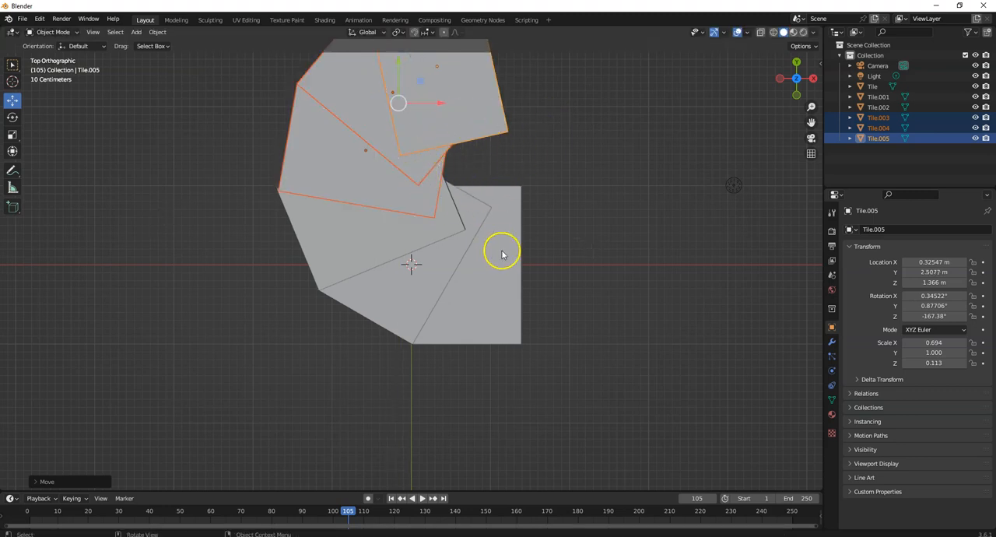
Add a mesh cylinder and move it inside the curve of the tiles, to about X 0.820 m, Y 1.175 m.
{"action": "left_click", "coordinate": [136, 32]}
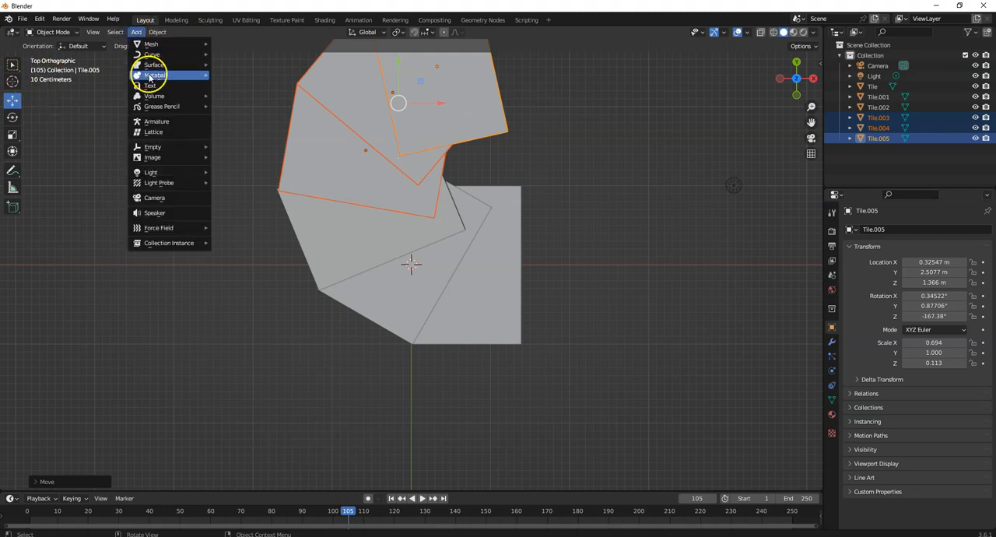
{"action": "mouse_move", "coordinate": [183, 45]}
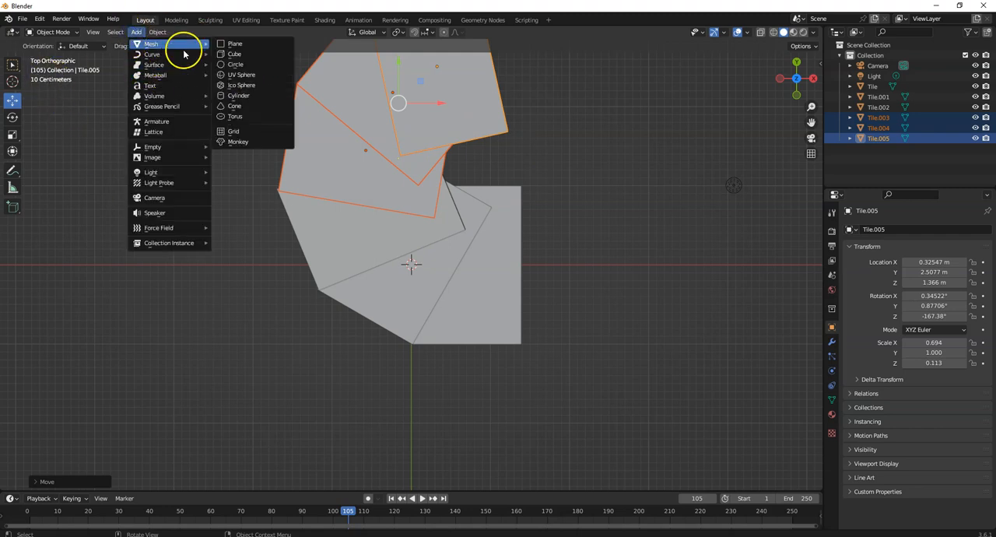
{"action": "left_click", "coordinate": [251, 88]}
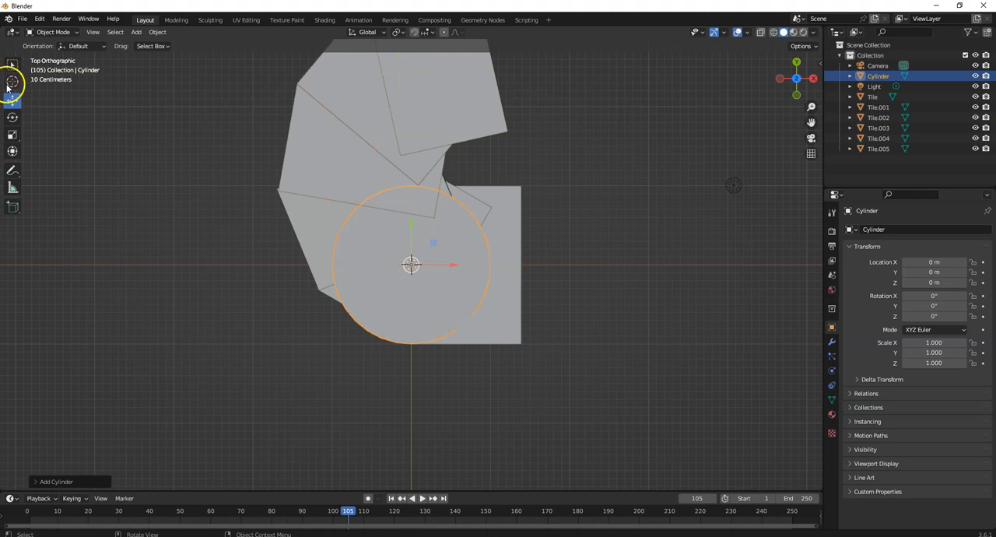
{"action": "left_click_drag", "start_coordinate": [408, 229], "coordinate": [479, 127]}
{"action": "left_click_drag", "start_coordinate": [451, 172], "coordinate": [519, 168]}
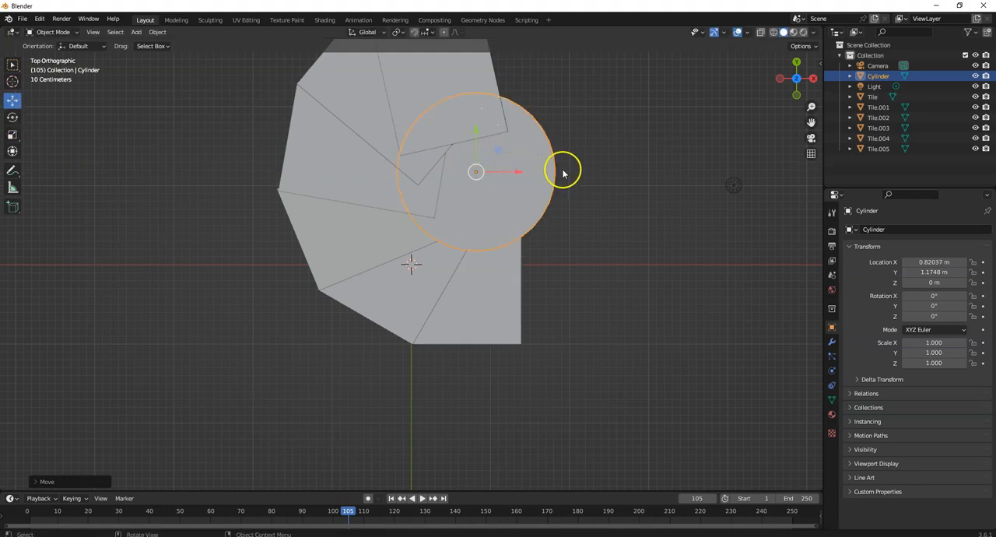
Scale the cylinder to about 0.531 in X and 0.534 in Y, and raise it to about Z 0.746 m.
{"action": "left_click", "coordinate": [12, 151]}
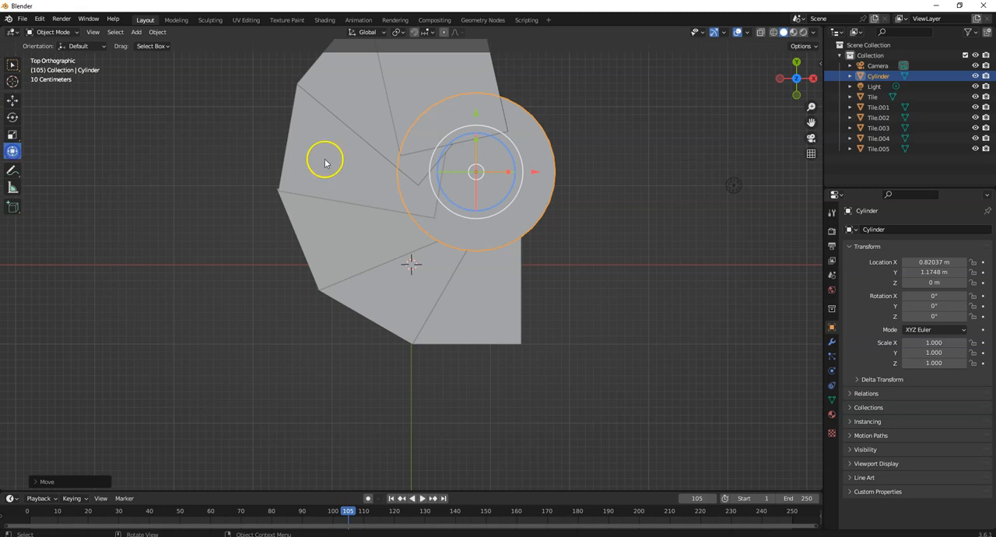
{"action": "left_click_drag", "start_coordinate": [507, 169], "coordinate": [494, 170]}
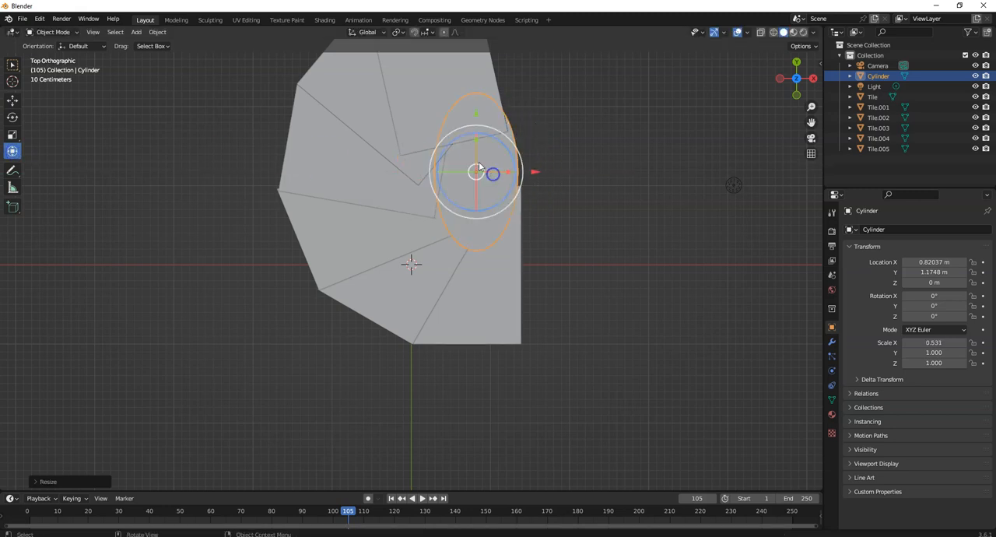
{"action": "left_click_drag", "start_coordinate": [474, 132], "coordinate": [475, 159]}
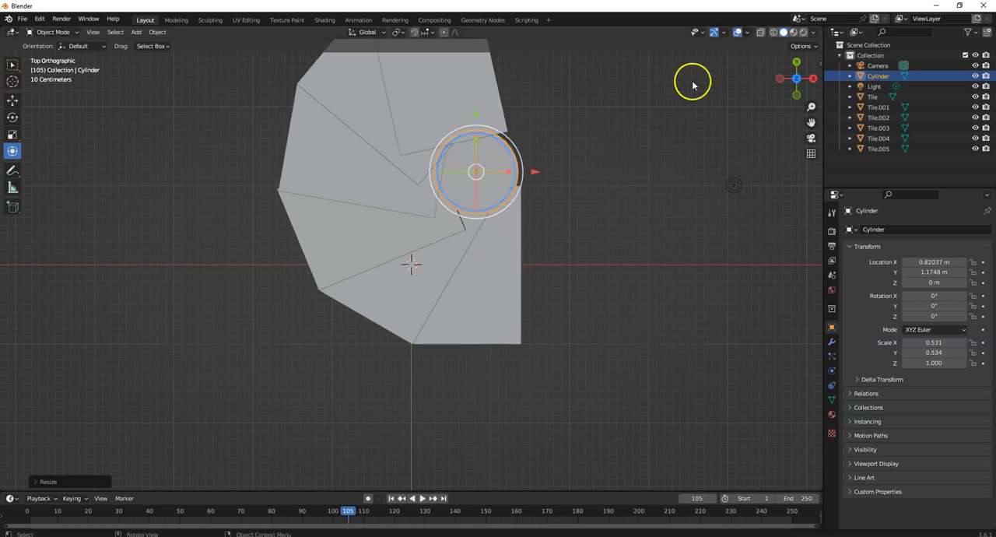
{"action": "middle_click_drag", "start_coordinate": [723, 140], "coordinate": [609, 49]}
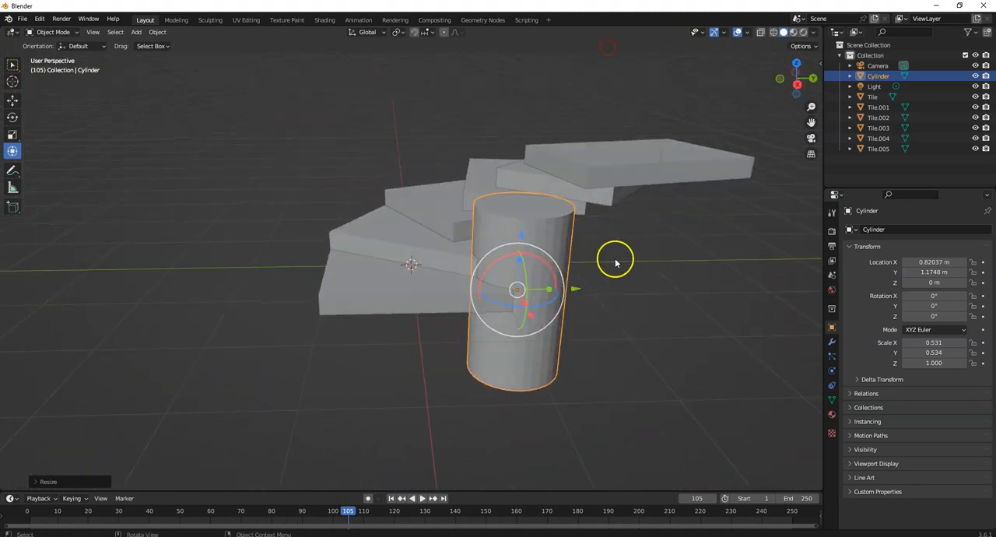
{"action": "left_click_drag", "start_coordinate": [521, 237], "coordinate": [530, 169]}
{"action": "middle_click_drag", "start_coordinate": [184, 195], "coordinate": [205, 208]}
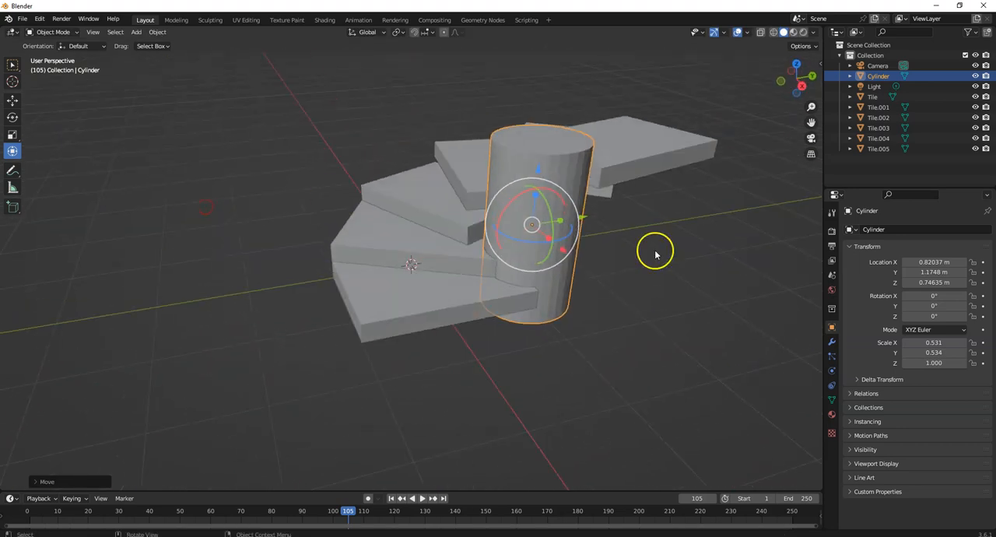
Select Tile.001 through Tile.005 one at a time and examine the staircase around the cylinder from several sides.
{"action": "left_click", "coordinate": [880, 108]}
{"action": "left_click", "coordinate": [879, 118]}
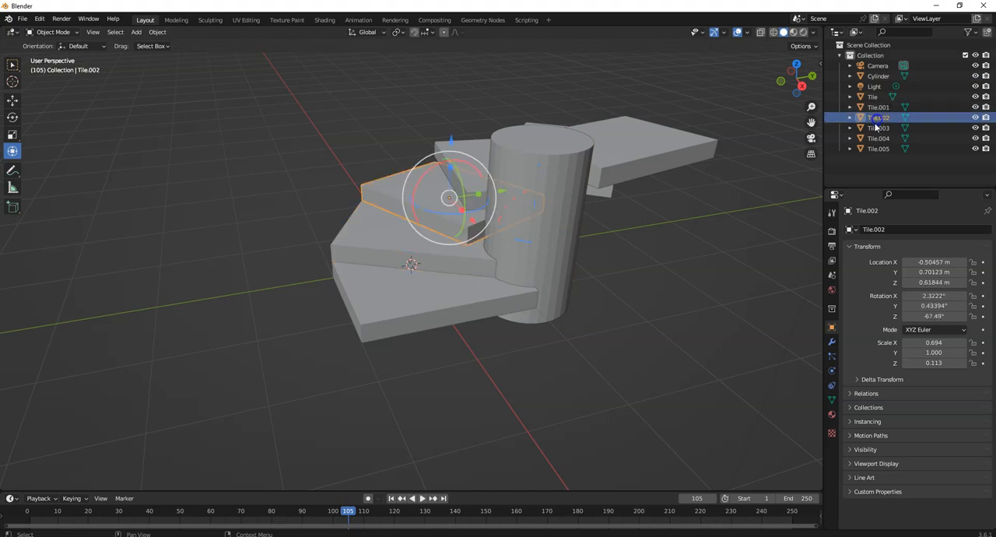
{"action": "left_click", "coordinate": [878, 128]}
{"action": "left_click", "coordinate": [878, 139]}
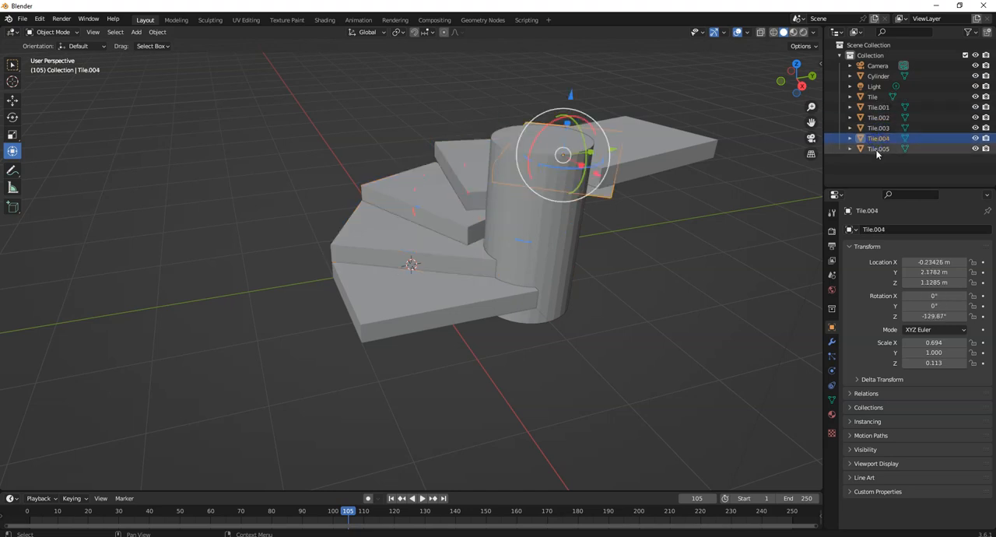
{"action": "left_click", "coordinate": [878, 148]}
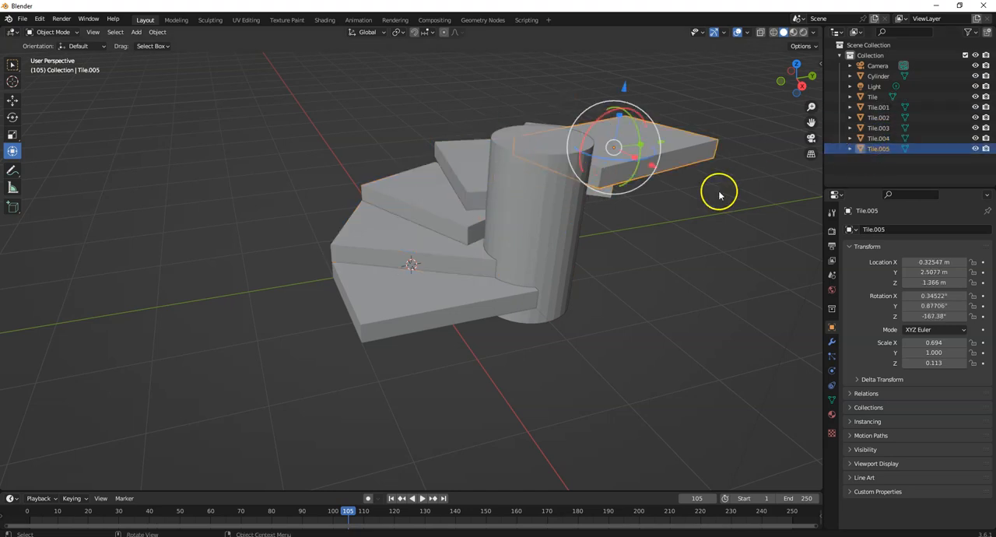
{"action": "left_click", "coordinate": [881, 109]}
{"action": "left_click", "coordinate": [878, 117]}
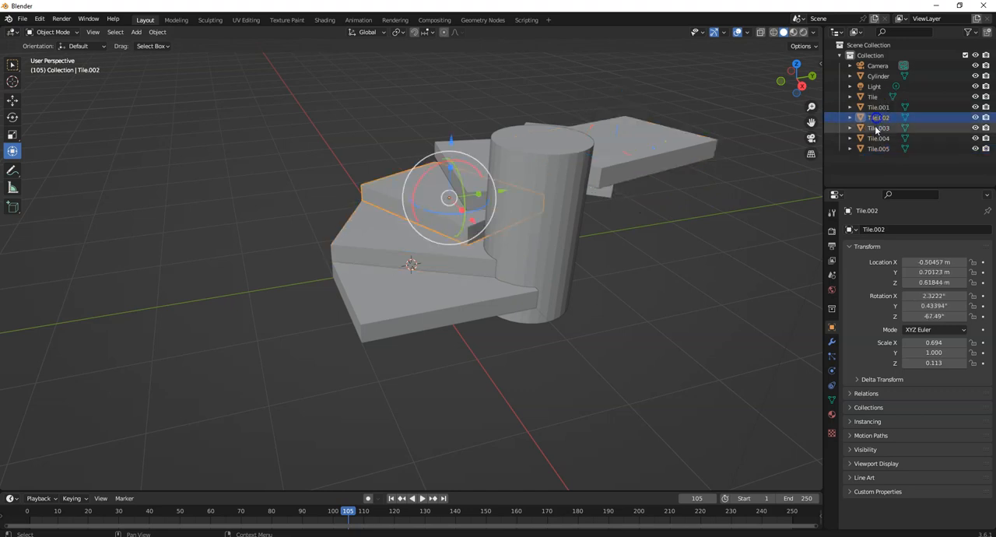
{"action": "left_click", "coordinate": [878, 127]}
{"action": "left_click", "coordinate": [878, 138]}
{"action": "left_click", "coordinate": [878, 149]}
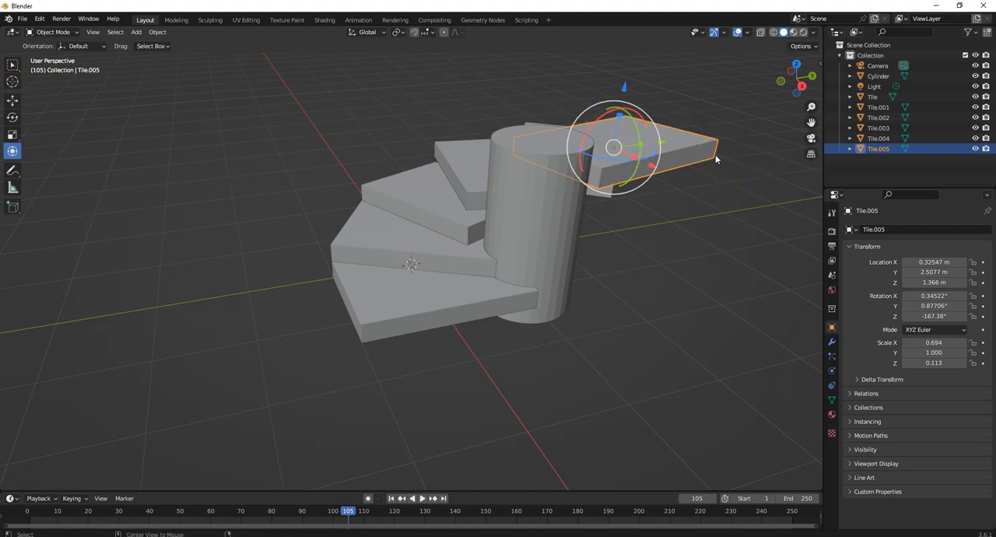
{"action": "middle_click_drag", "start_coordinate": [294, 154], "coordinate": [346, 146]}
{"action": "middle_click_drag", "start_coordinate": [671, 182], "coordinate": [545, 200]}
{"action": "middle_click_drag", "start_coordinate": [329, 182], "coordinate": [566, 172]}
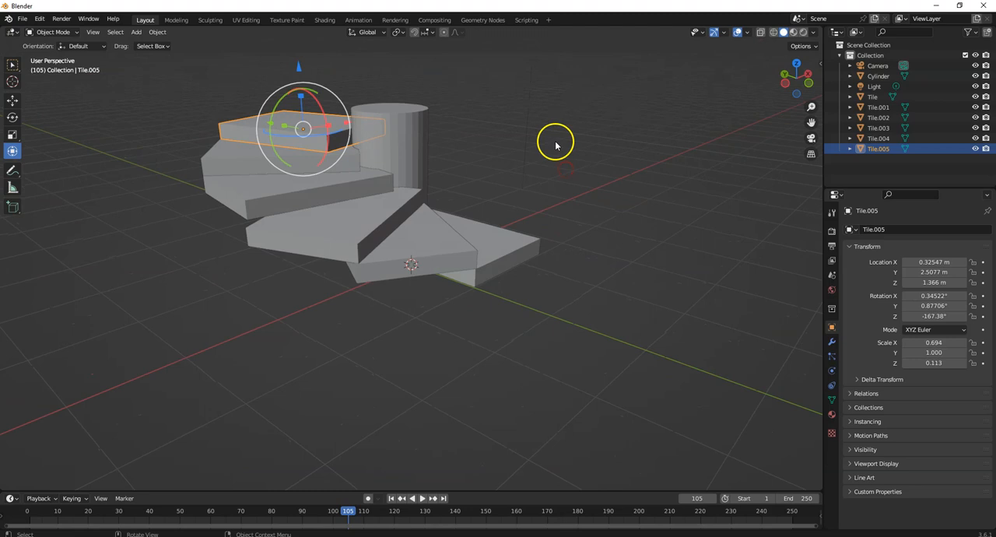
{"action": "middle_click_drag", "start_coordinate": [403, 187], "coordinate": [365, 201]}
{"action": "middle_click_drag", "start_coordinate": [565, 179], "coordinate": [518, 189]}
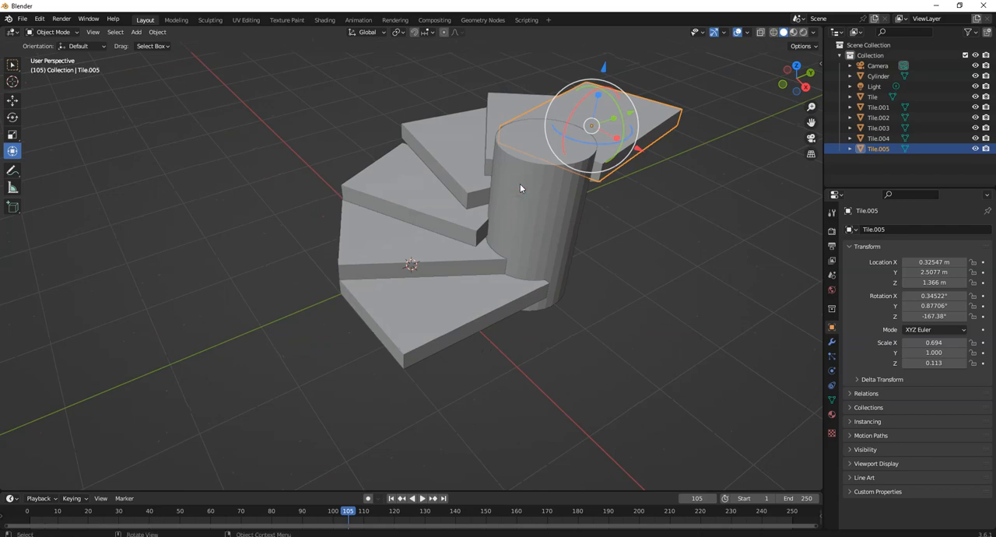